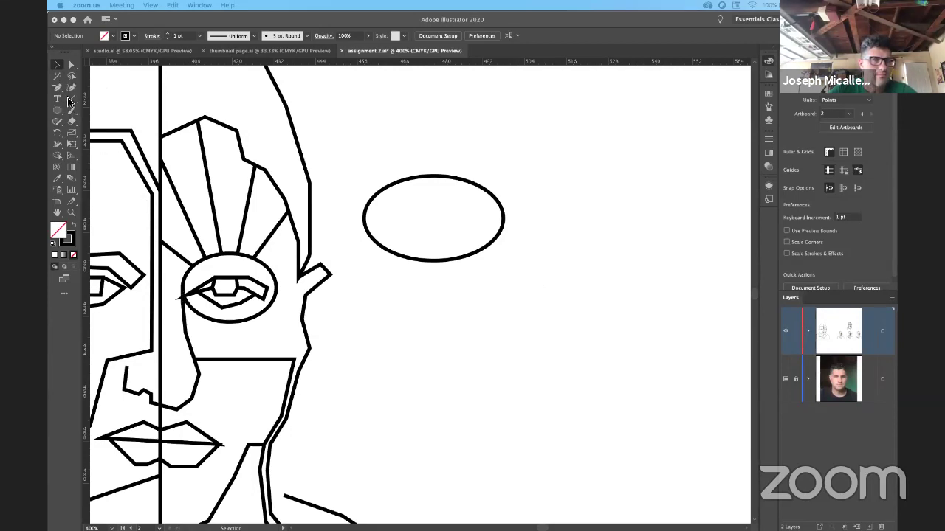
Bring the Illustrator window back to the front, showing the line-art face and its lone oval.
click(71, 90)
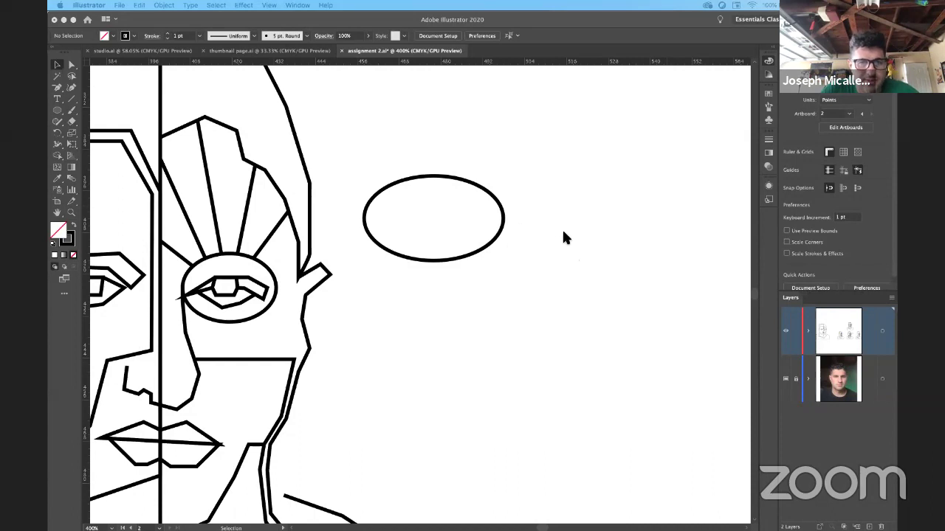
Pan the canvas so the empty artboard area right of the ellipse is visible.
click(453, 168)
key(space)
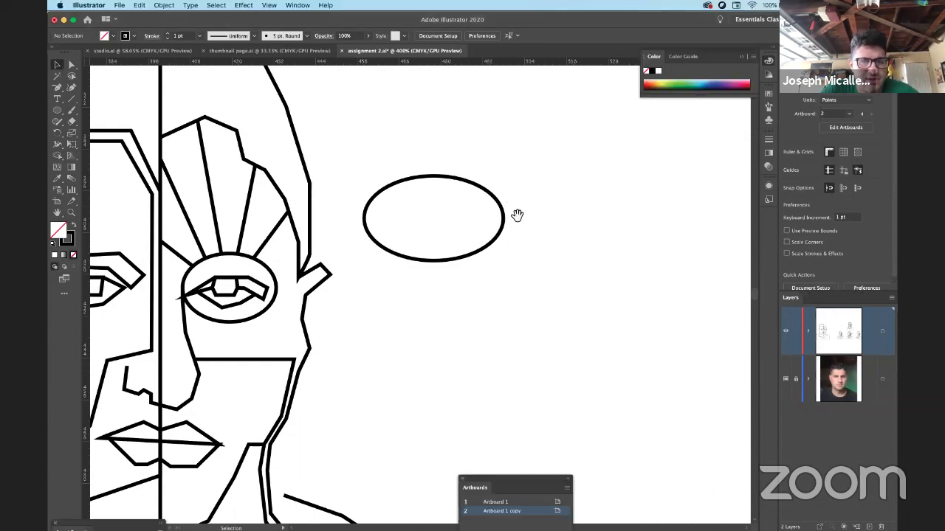
drag(514, 221, 342, 213)
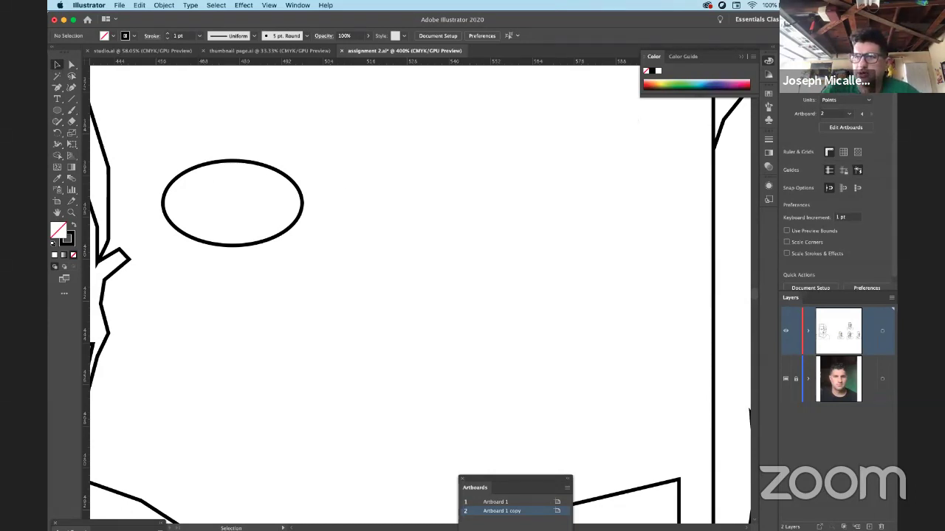
key(super+Tab)
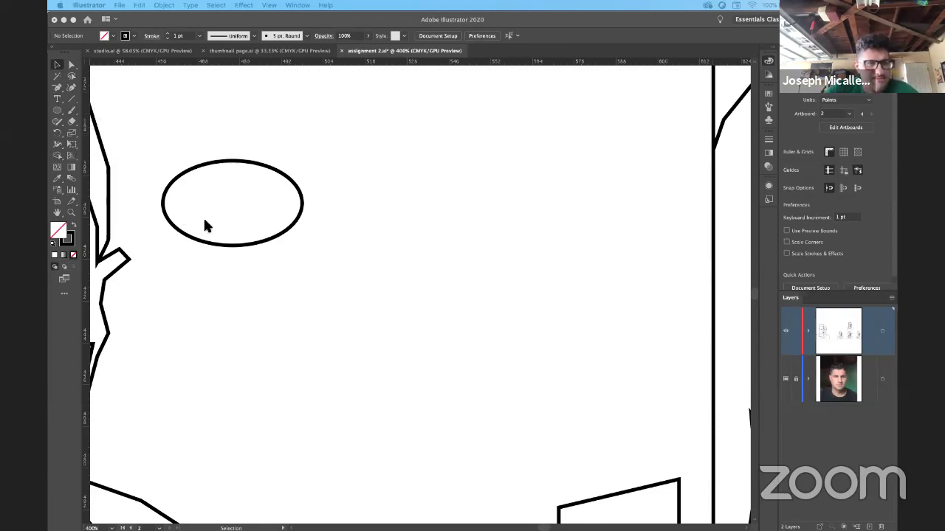
click(72, 90)
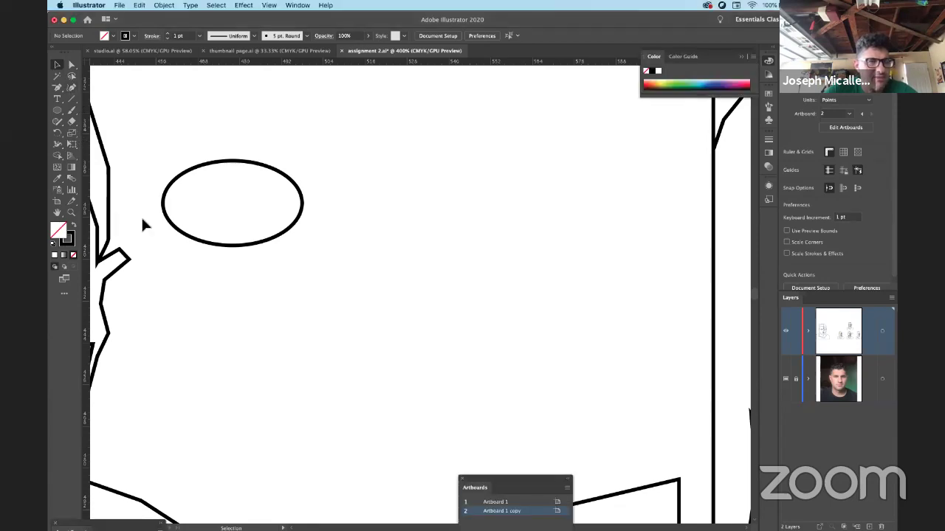
scroll(392, 251, left, 10)
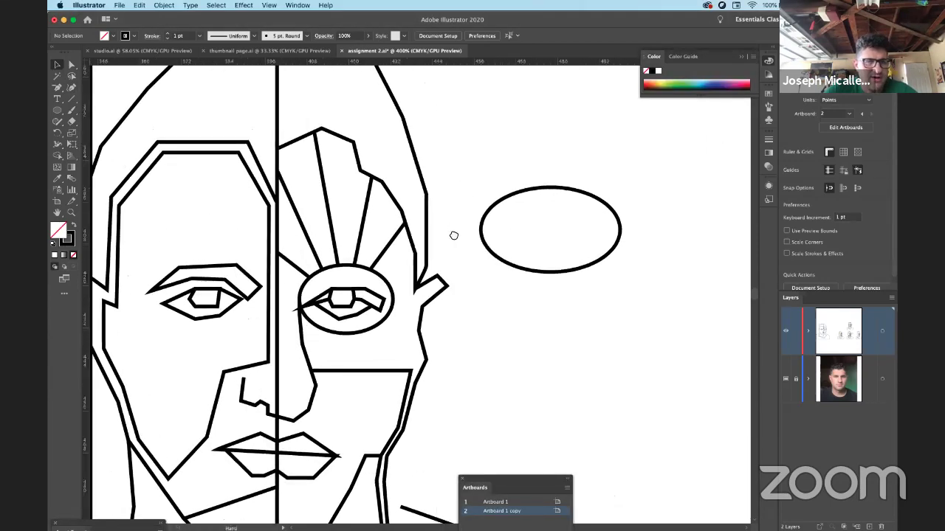
scroll(476, 208, left, 5)
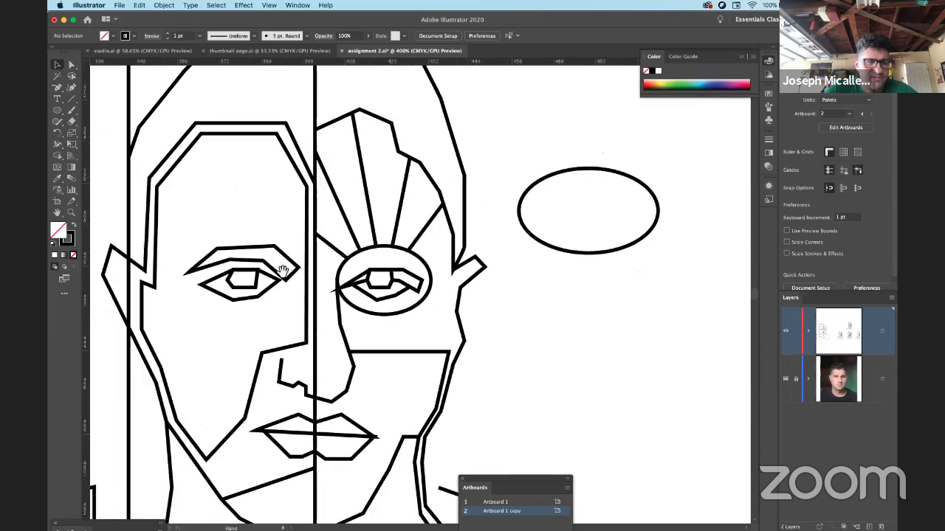
scroll(380, 327, right, 15)
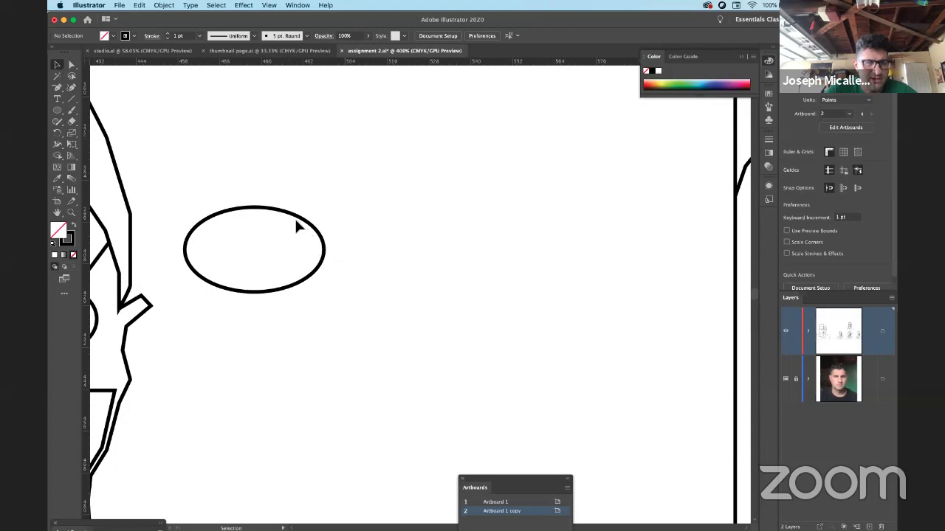
Draw a closed tapered bridge path with the Curvature tool, starting inside the ellipse.
click(71, 88)
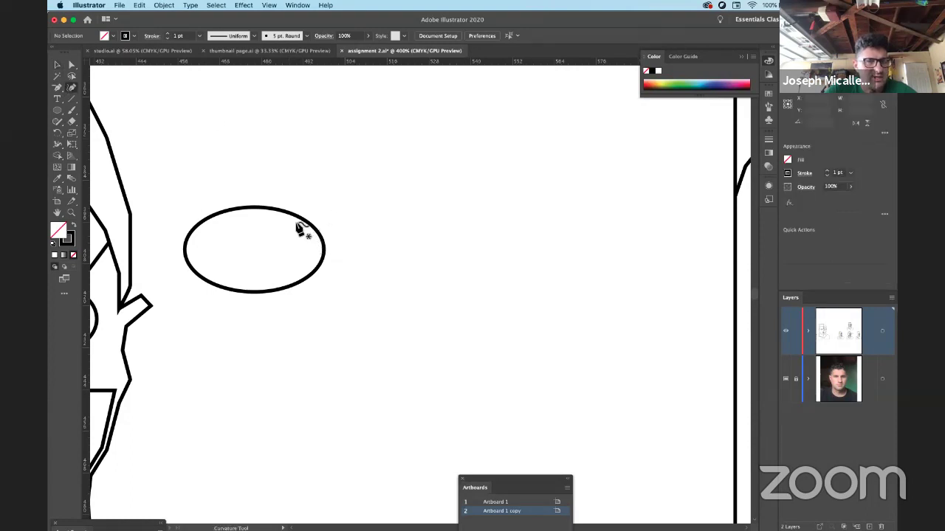
click(295, 222)
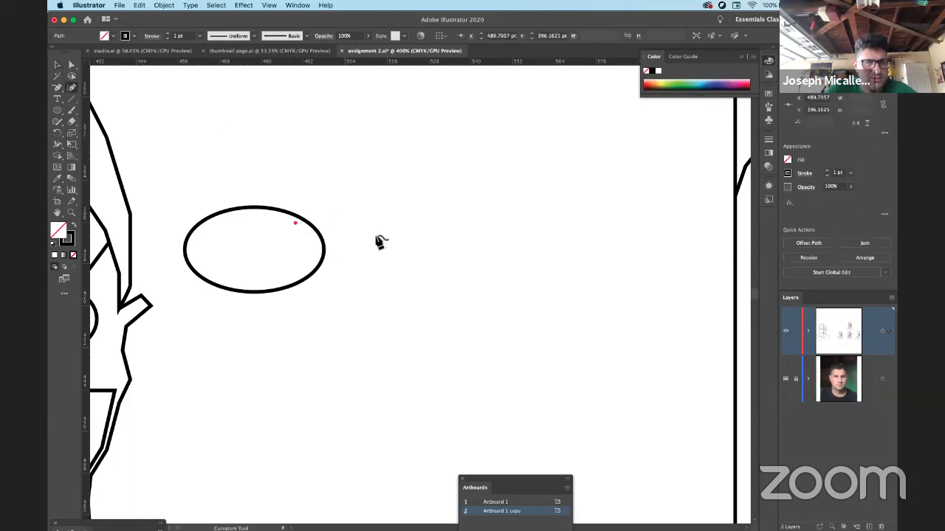
click(453, 236)
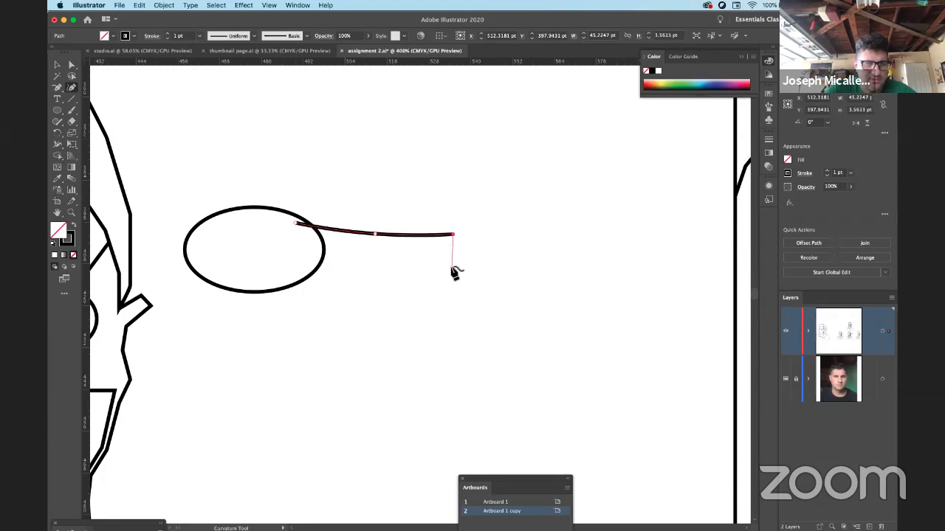
click(453, 267)
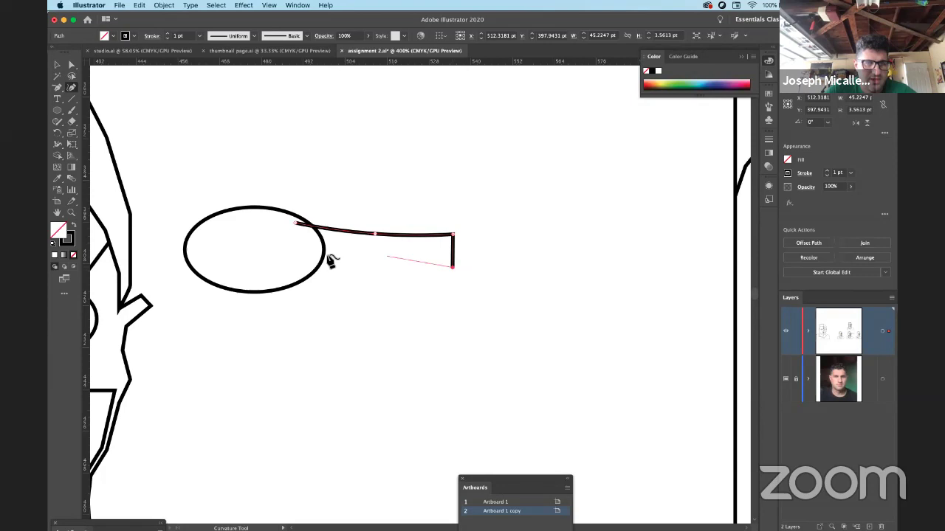
click(367, 256)
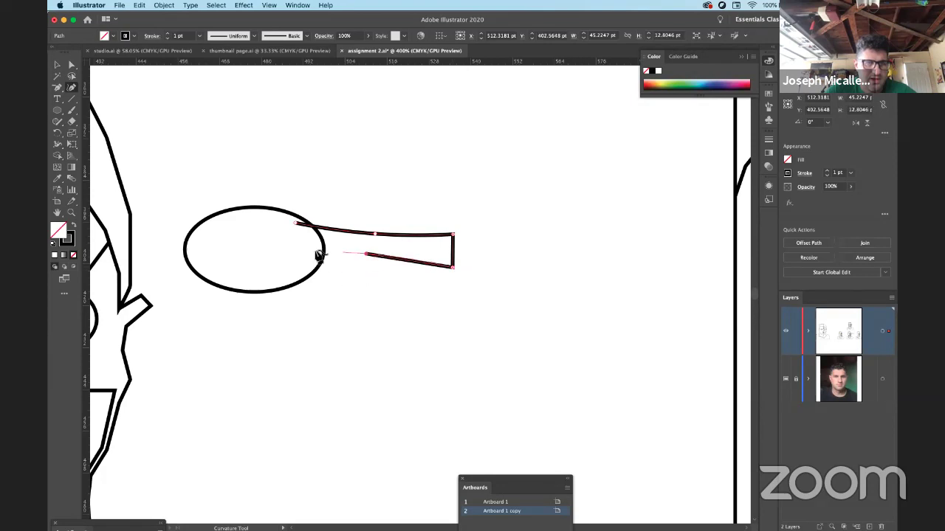
click(282, 270)
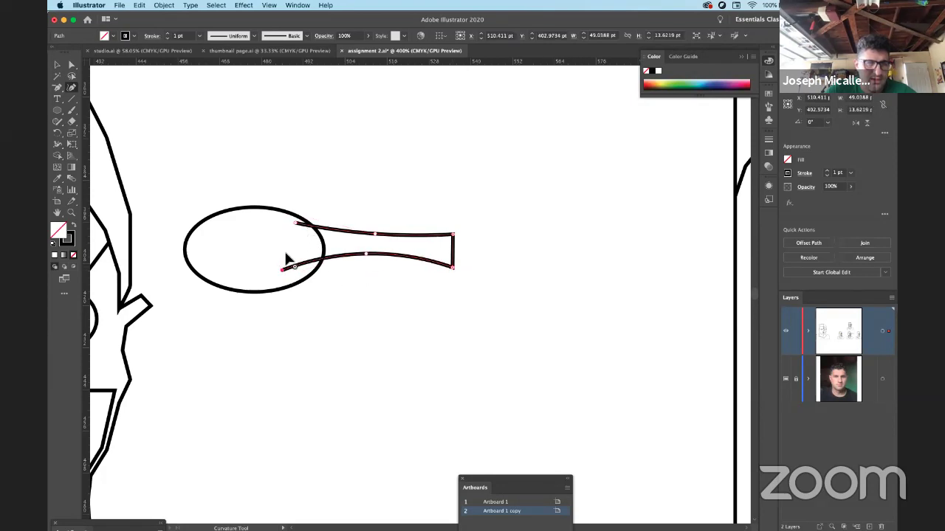
click(296, 227)
click(296, 227)
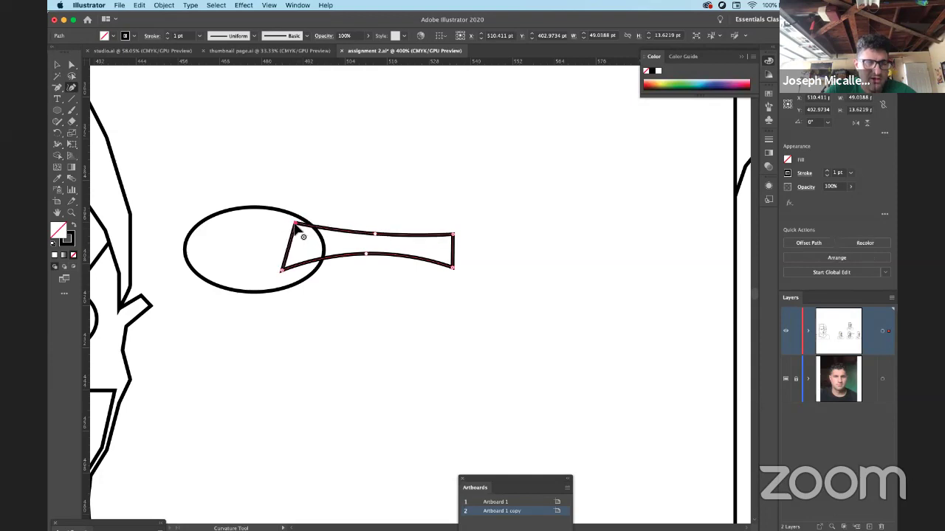
Nudge the bridge slightly lower and adjust its right-end anchors to set its length.
click(58, 65)
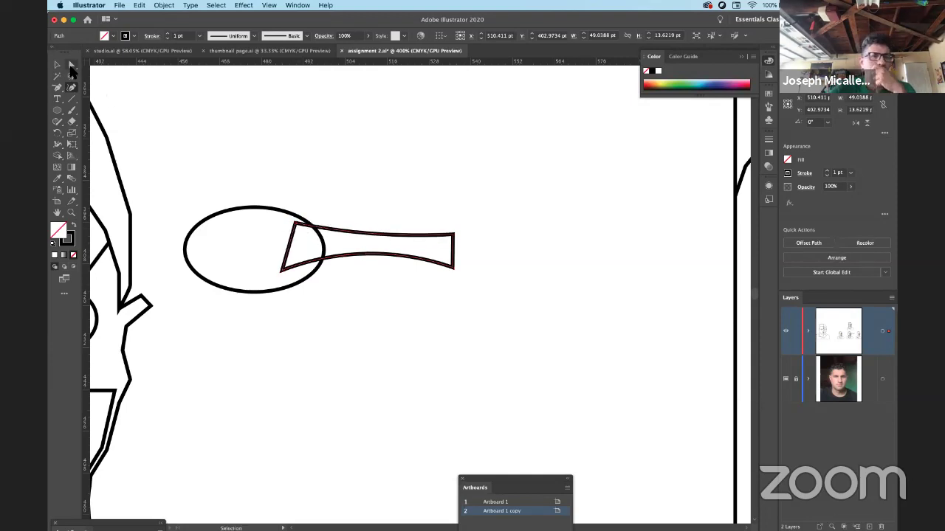
click(375, 241)
mouse_move(375, 238)
mouse_down()
mouse_move(369, 250)
mouse_move(381, 241)
mouse_move(361, 243)
mouse_move(375, 247)
mouse_up()
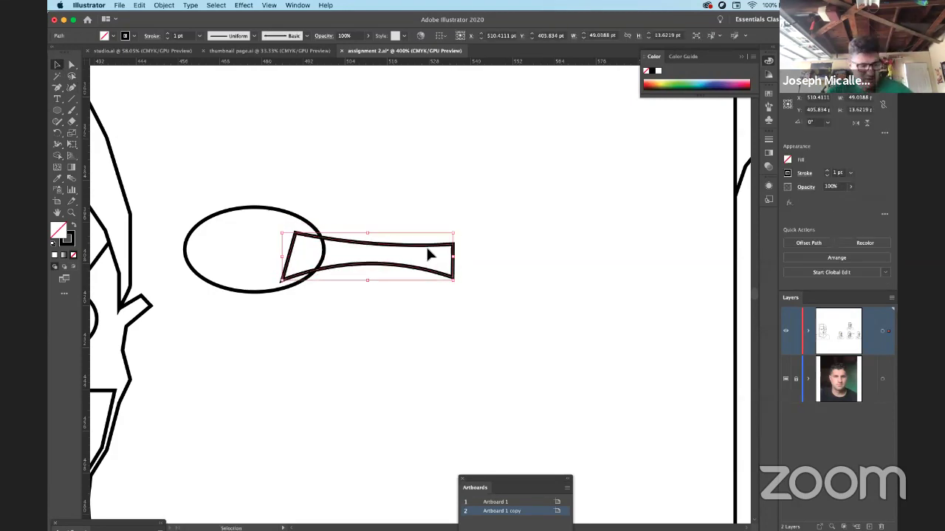
key(a)
drag(477, 309, 424, 216)
mouse_move(453, 270)
mouse_down()
mouse_move(417, 249)
mouse_move(396, 264)
mouse_move(455, 269)
mouse_up()
drag(485, 305, 355, 221)
mouse_move(455, 268)
mouse_down()
mouse_move(405, 268)
mouse_move(451, 269)
mouse_up()
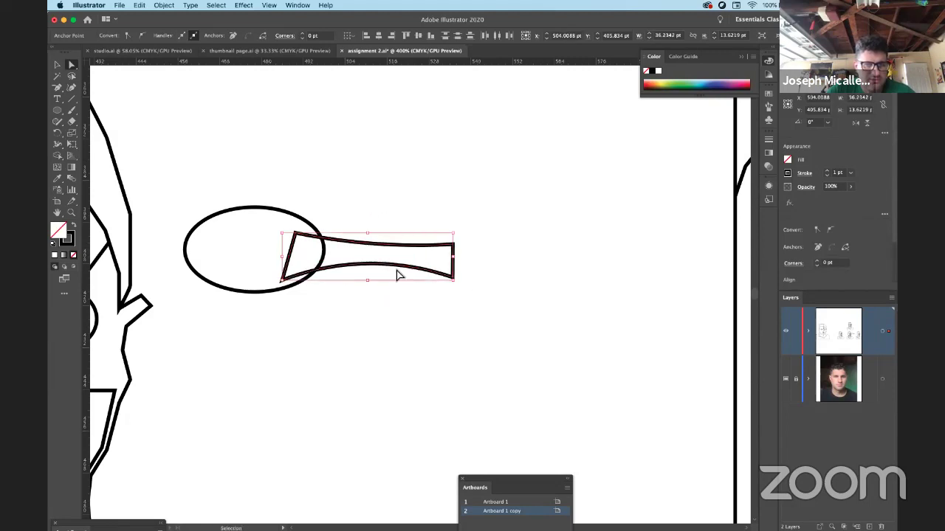
click(425, 303)
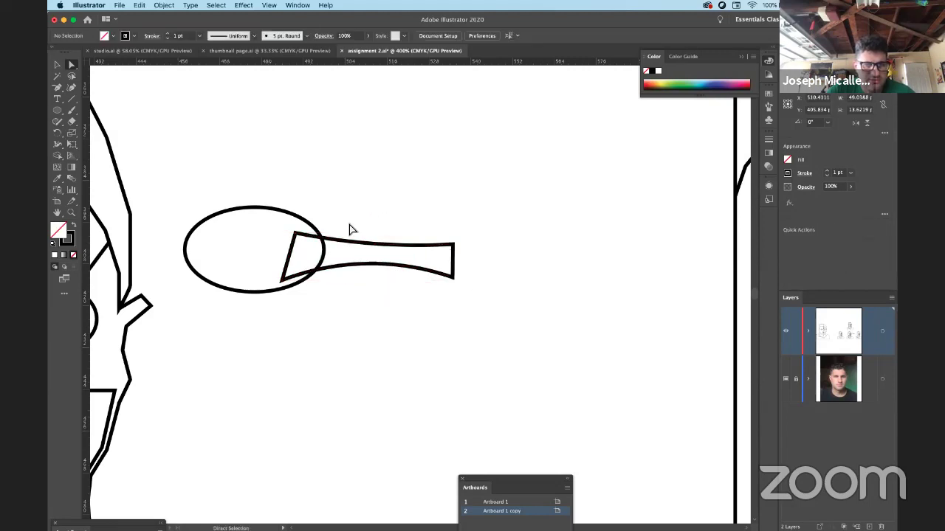
Squeeze the bridge horizontally with Free Transform so its right end sits nearer the ellipse.
key(v)
click(450, 279)
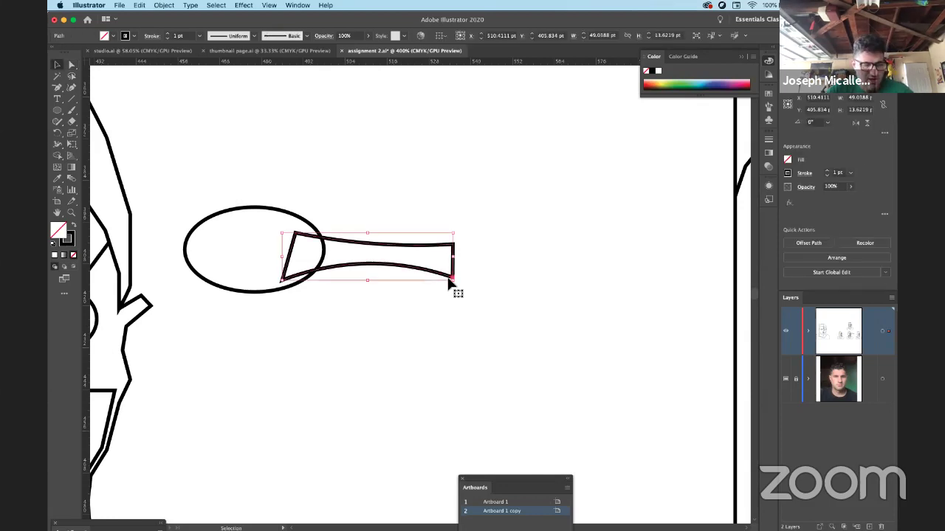
key(e)
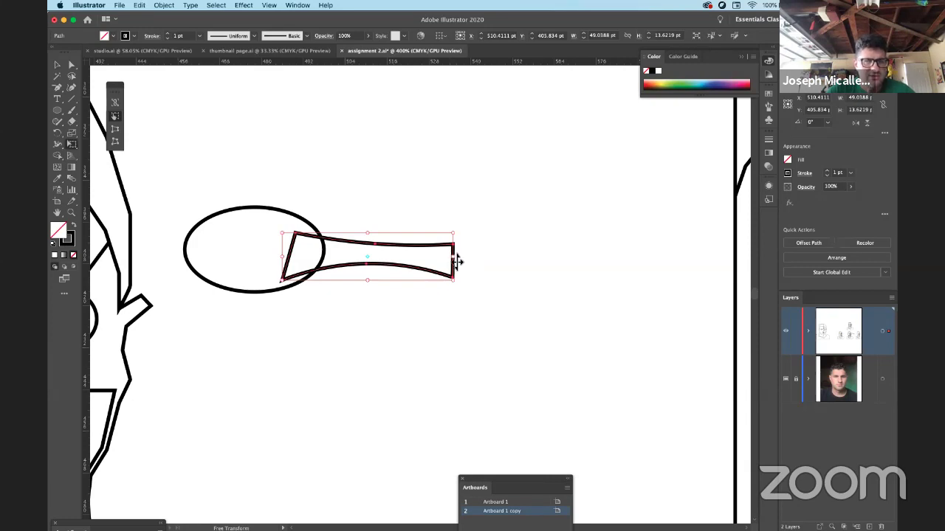
drag(455, 258, 396, 219)
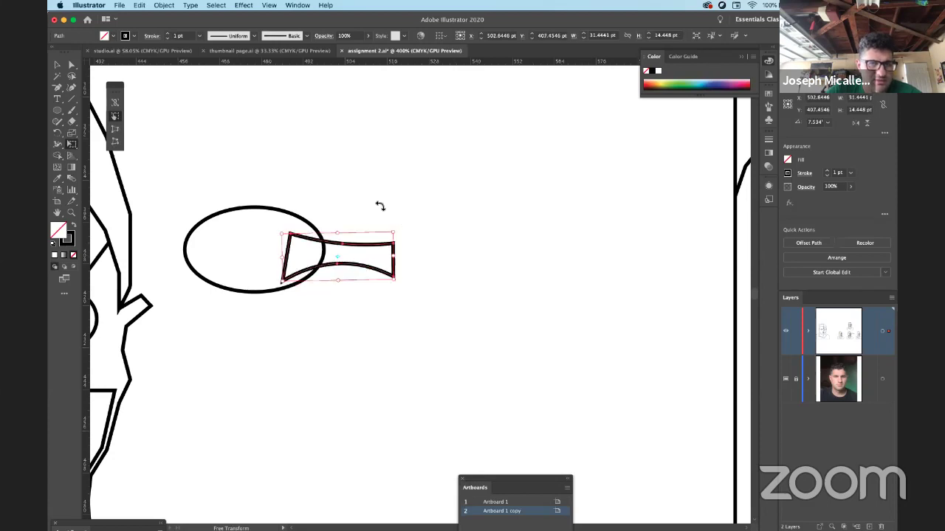
click(57, 65)
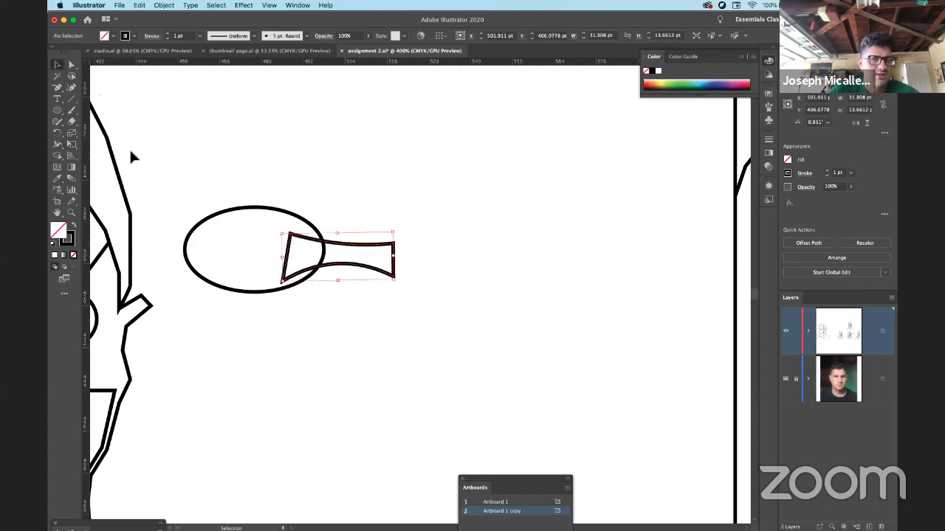
click(129, 147)
drag(57, 134, 102, 146)
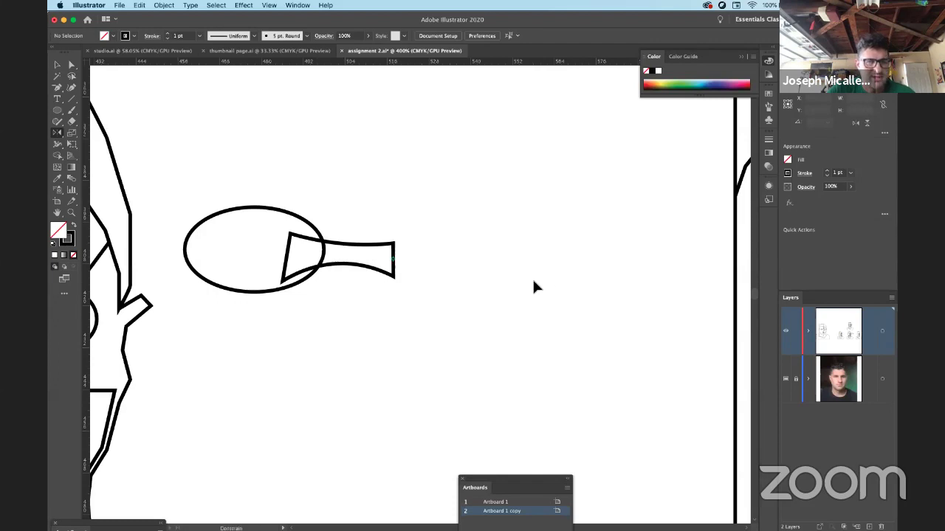
Reflect a copy of the ellipse and bridge across the bridge's right end for the second lens.
click(57, 65)
drag(452, 315, 446, 311)
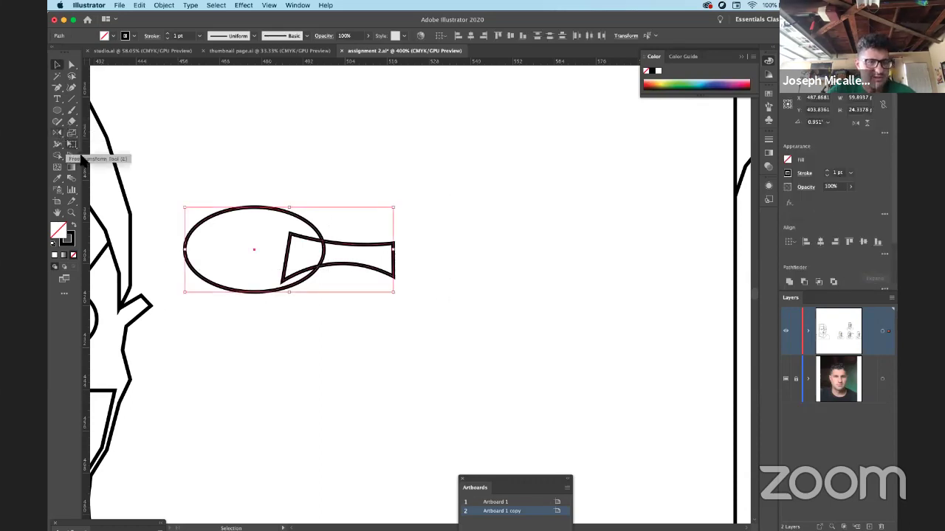
click(58, 134)
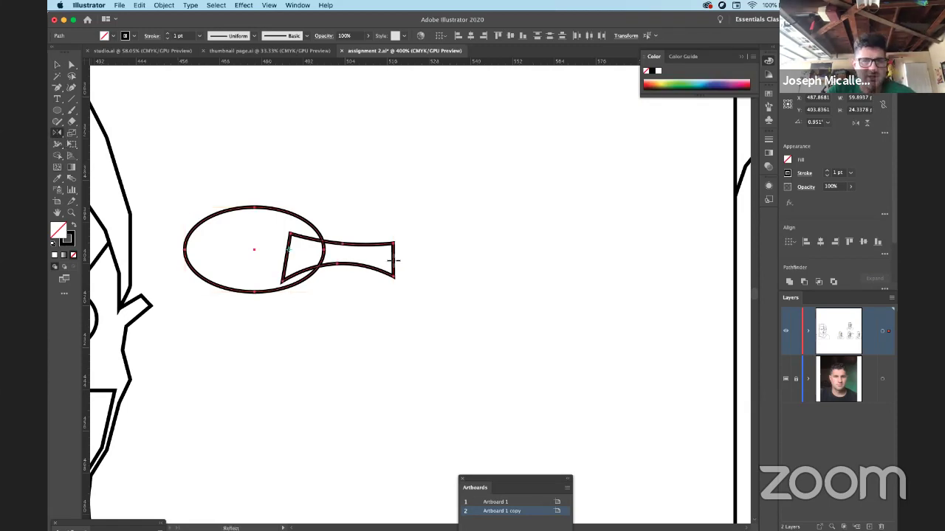
drag(400, 266, 375, 313)
click(59, 65)
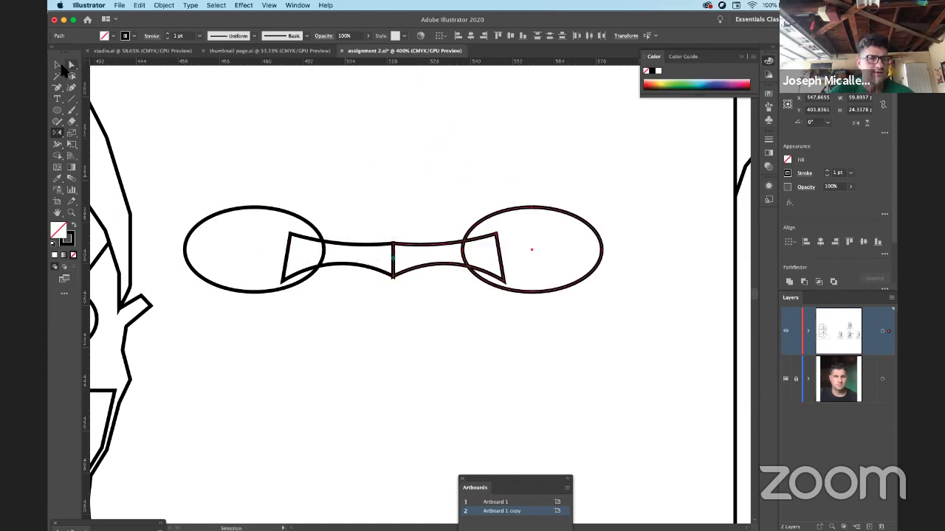
click(334, 203)
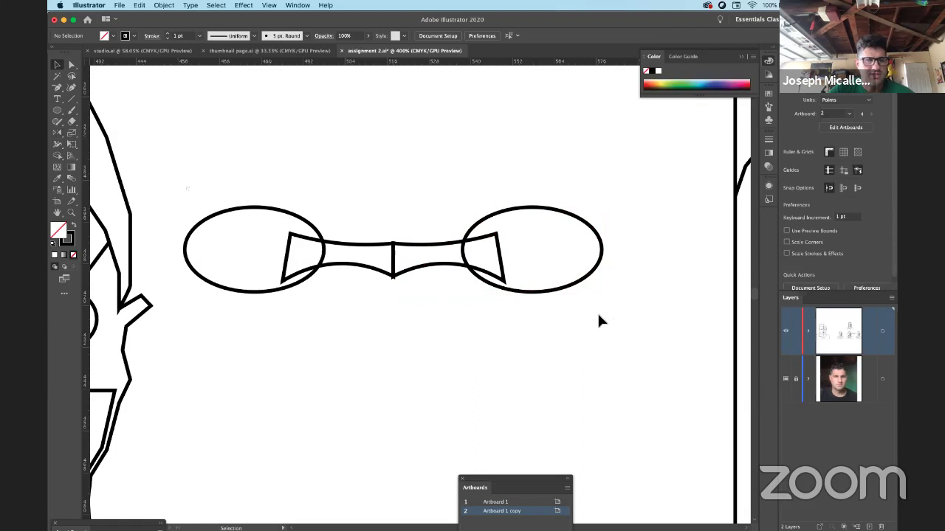
Unite both ovals and the bridge pieces with Pathfinder's Unite into one goggle outline.
drag(606, 329, 606, 329)
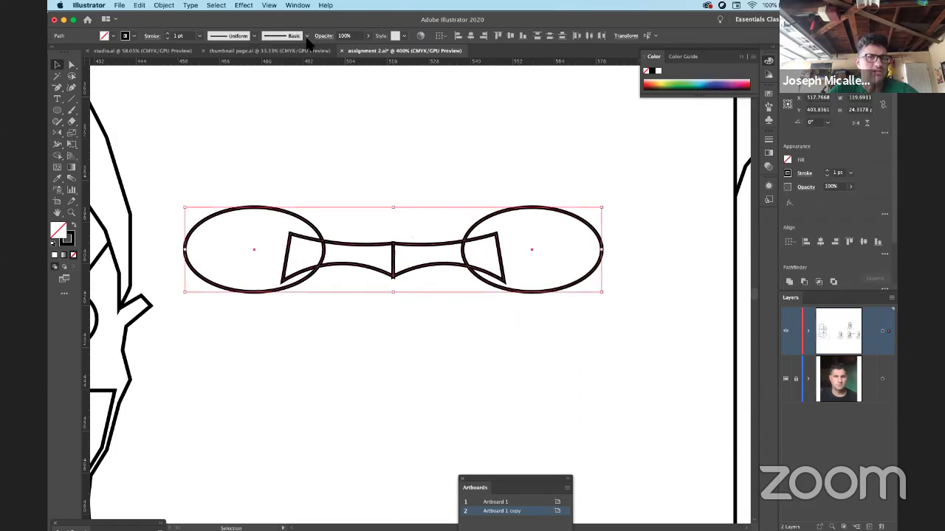
click(298, 6)
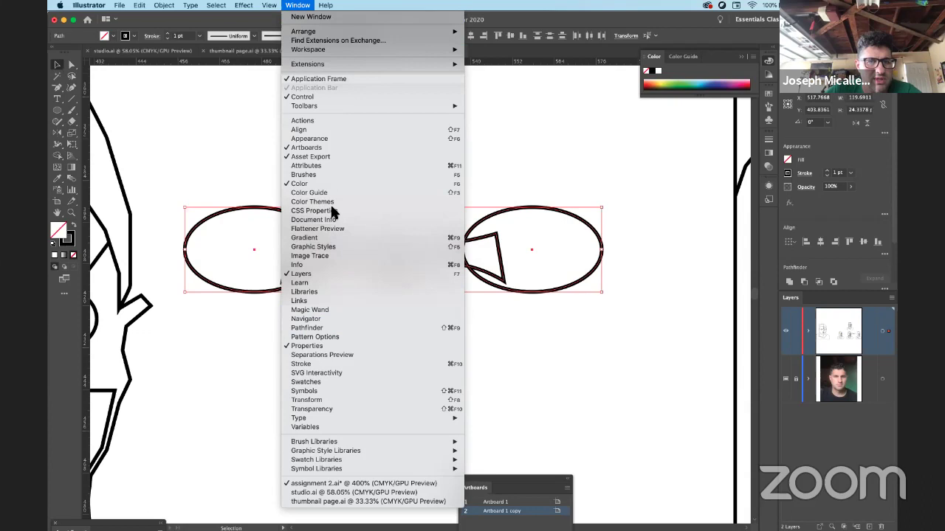
click(334, 327)
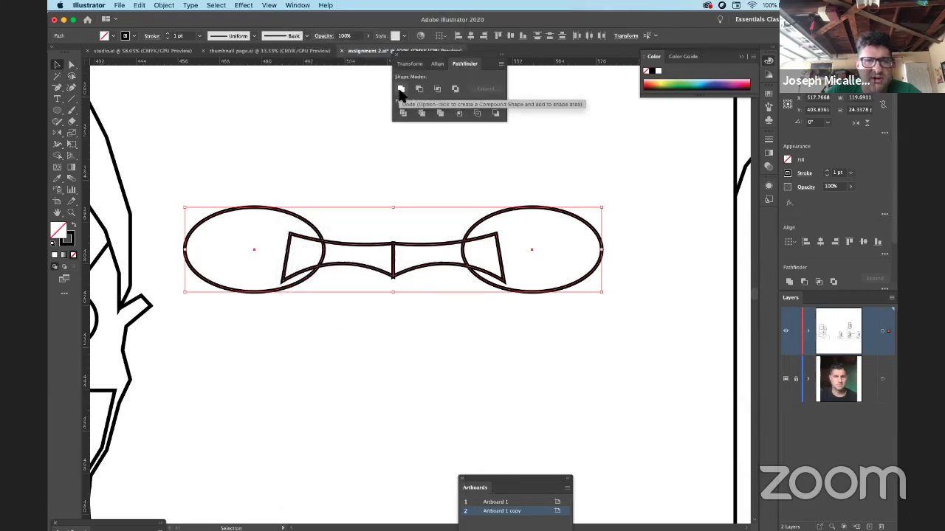
click(401, 89)
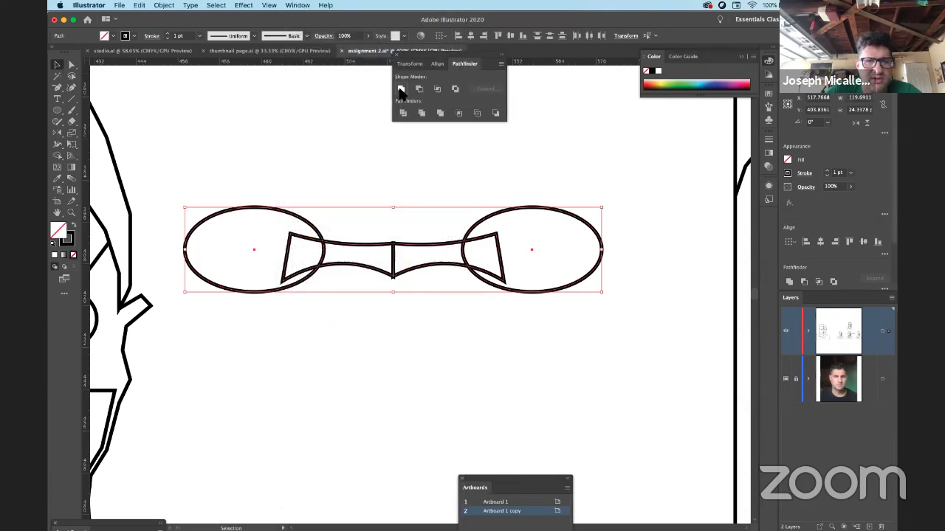
click(348, 216)
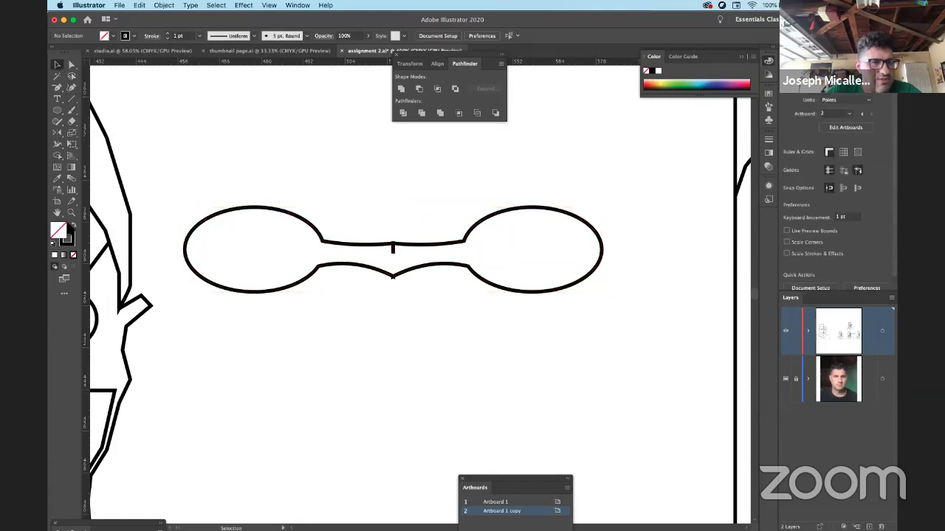
Zoom in on the middle of the bridge and select the outline to show its anchors.
click(72, 213)
drag(381, 233, 532, 369)
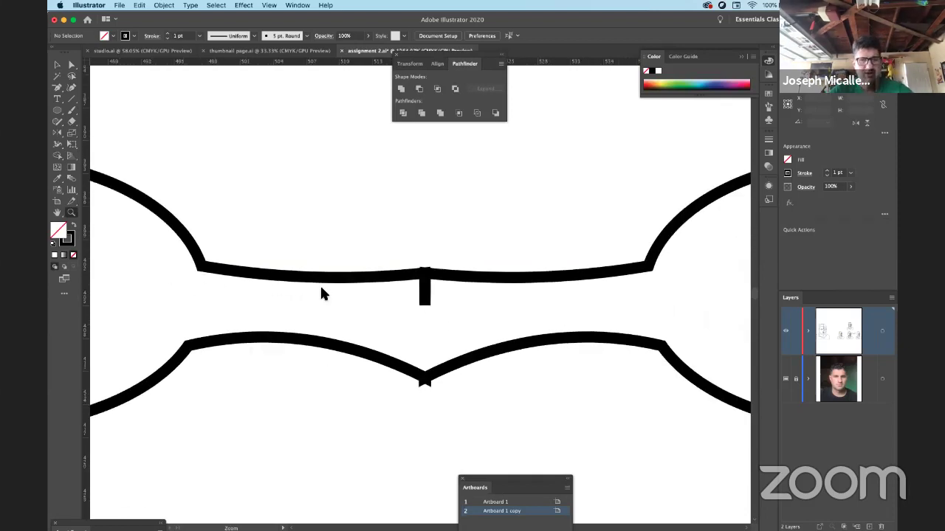
key(p)
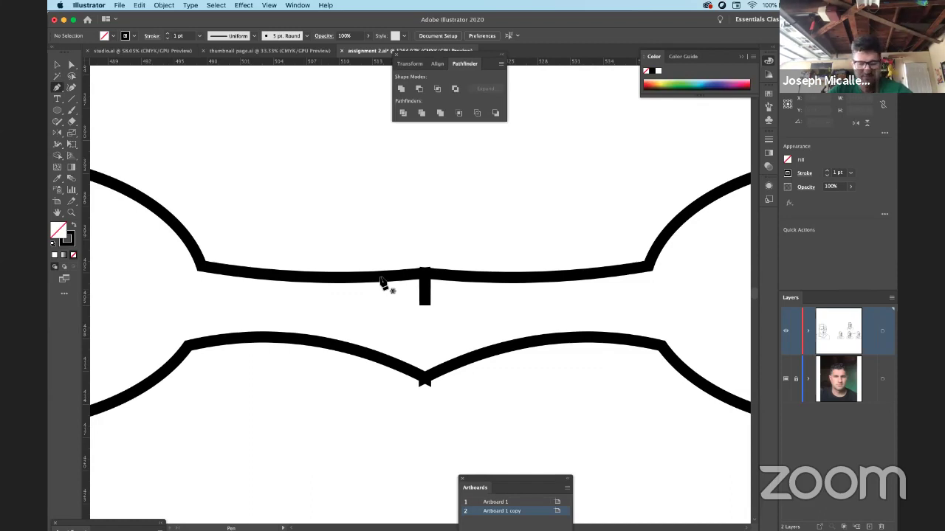
key(a)
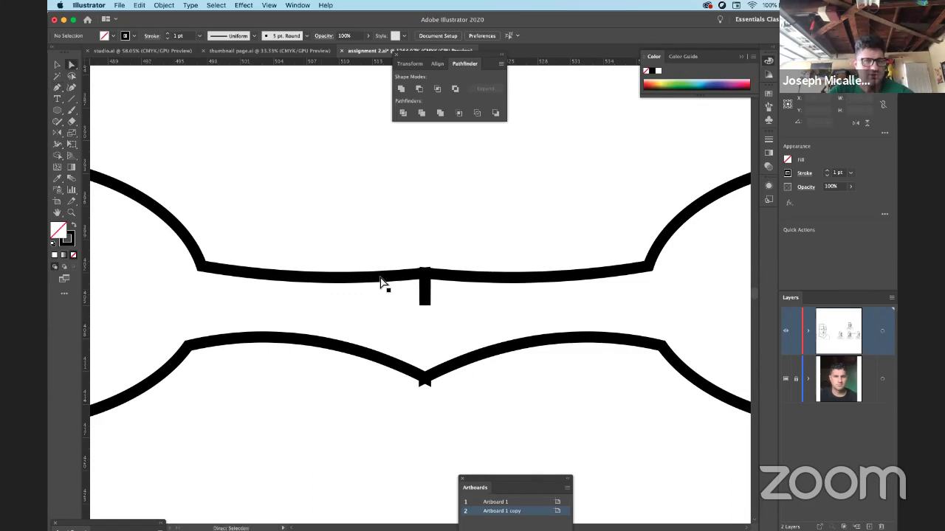
click(381, 281)
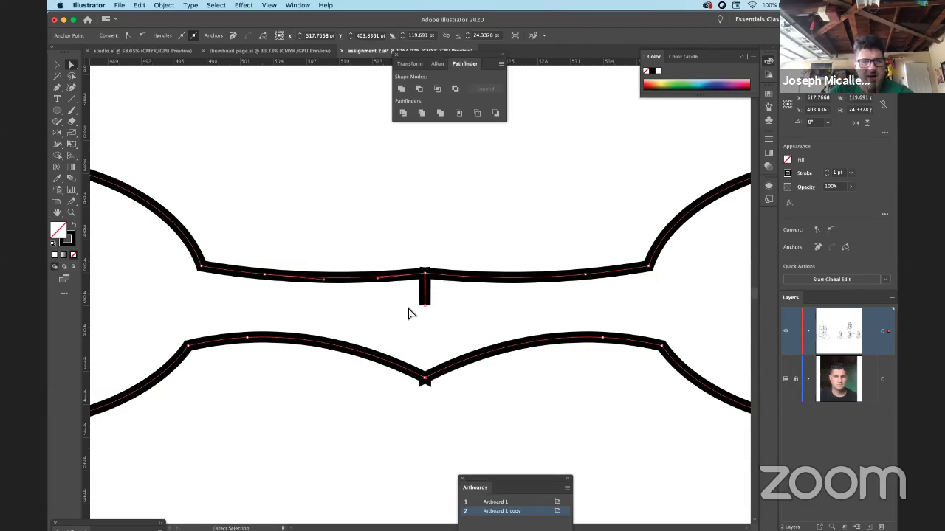
Delete the vertical stub's anchors and the kinked middle point on the upper bridge edge.
key(minus)
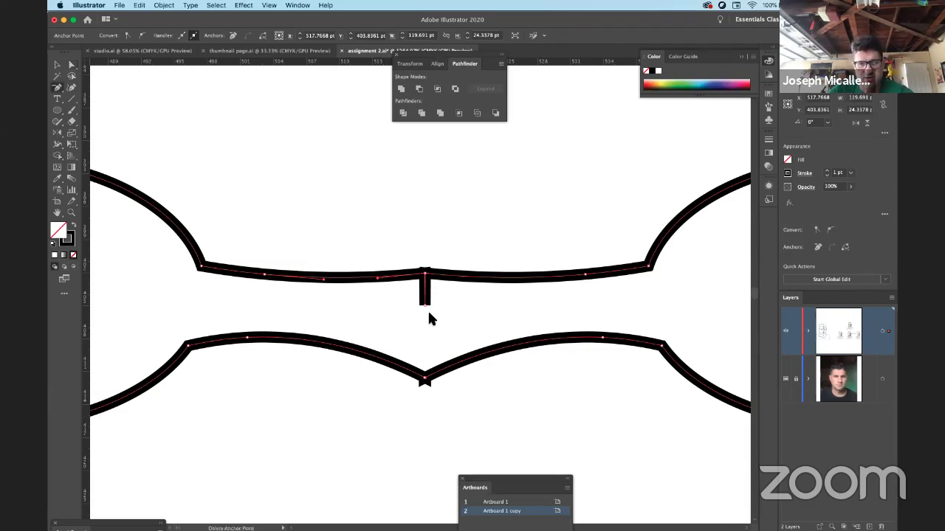
click(424, 305)
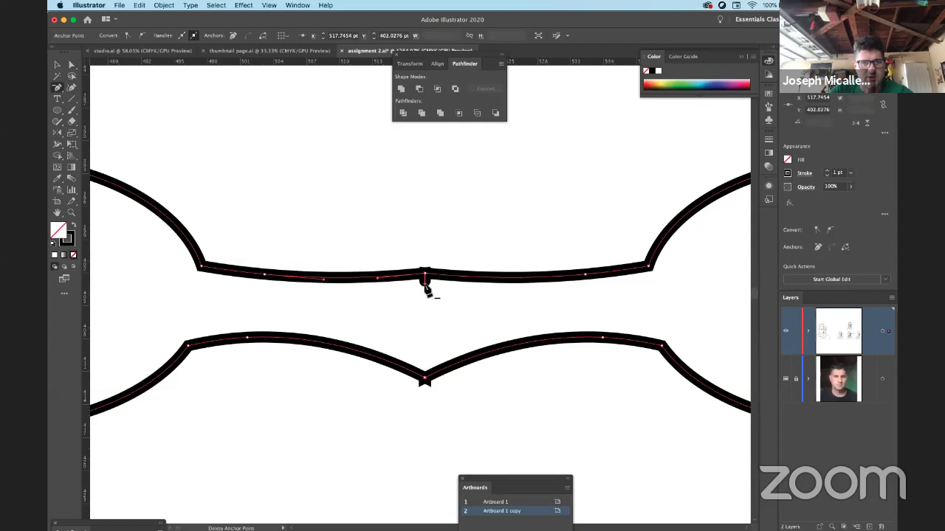
click(425, 283)
click(559, 289)
click(424, 283)
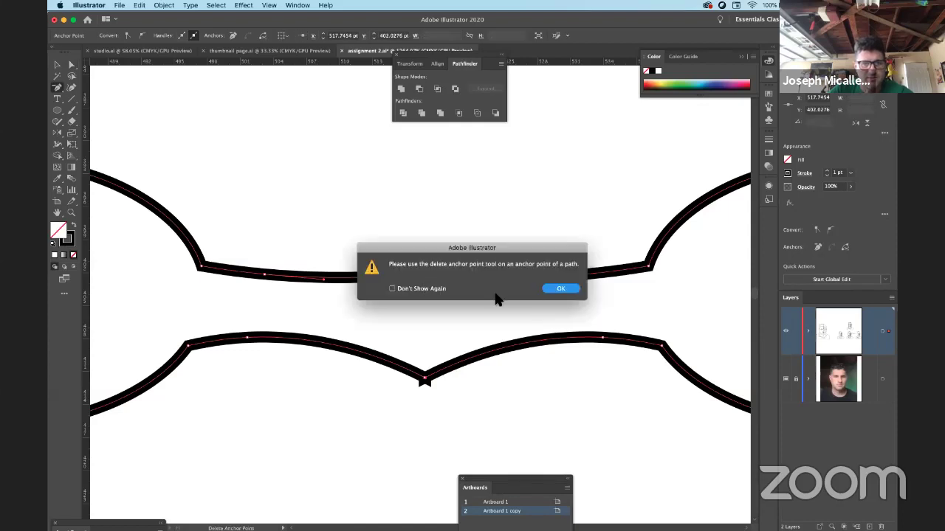
click(562, 289)
click(426, 277)
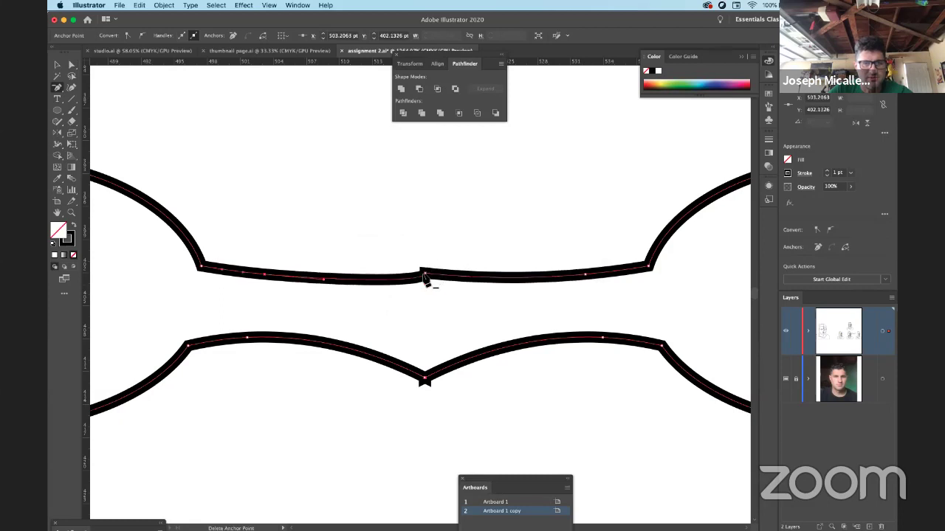
click(426, 278)
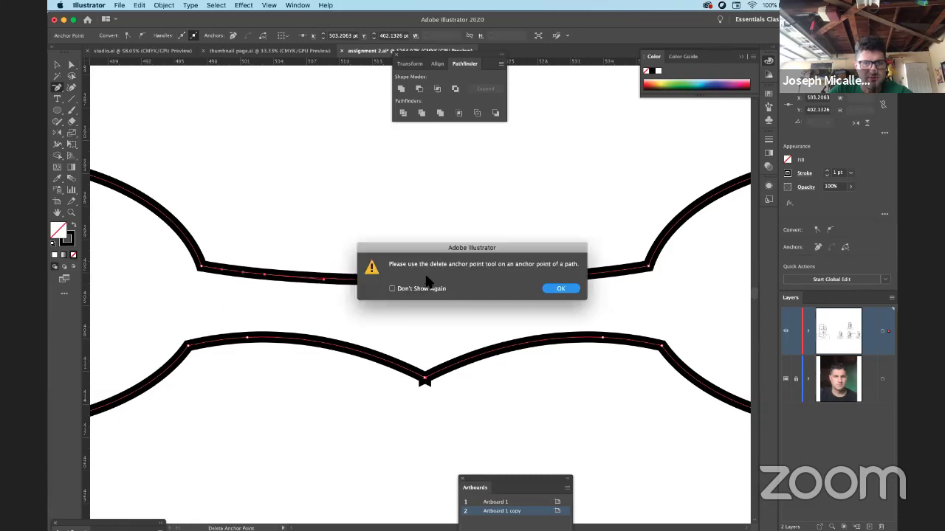
click(563, 289)
scroll(438, 287, up, 4)
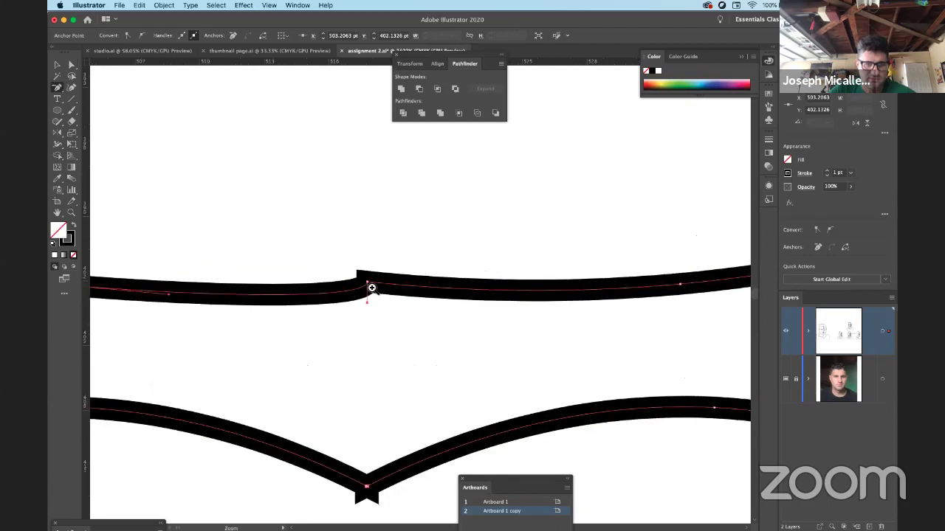
click(368, 284)
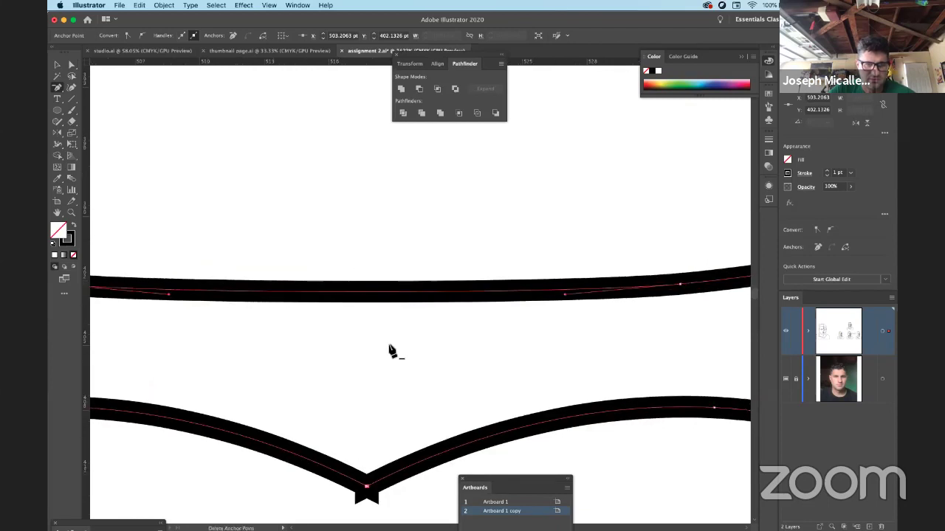
Inspect the lower edge's V-shaped point up close, then zoom out to the whole outline.
key(z)
click(371, 492)
click(371, 485)
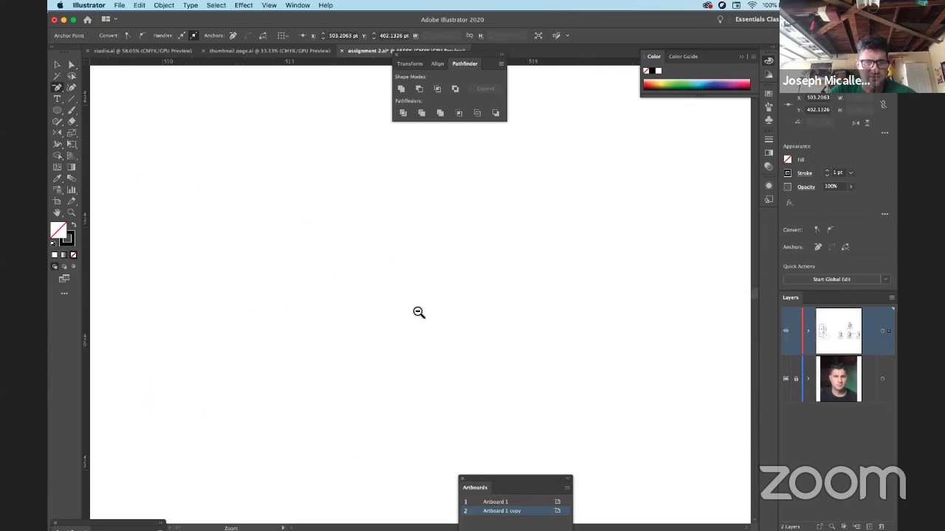
alt+click(418, 312)
alt+click(443, 285)
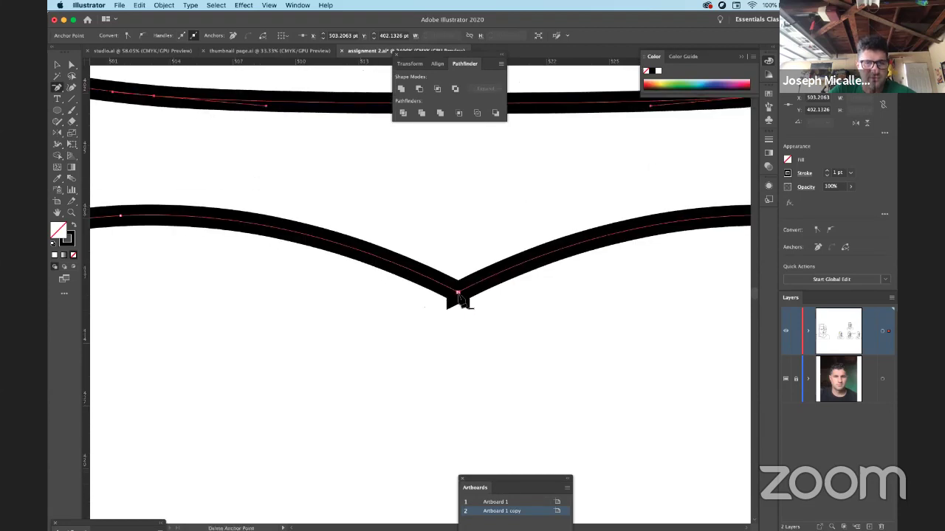
click(459, 297)
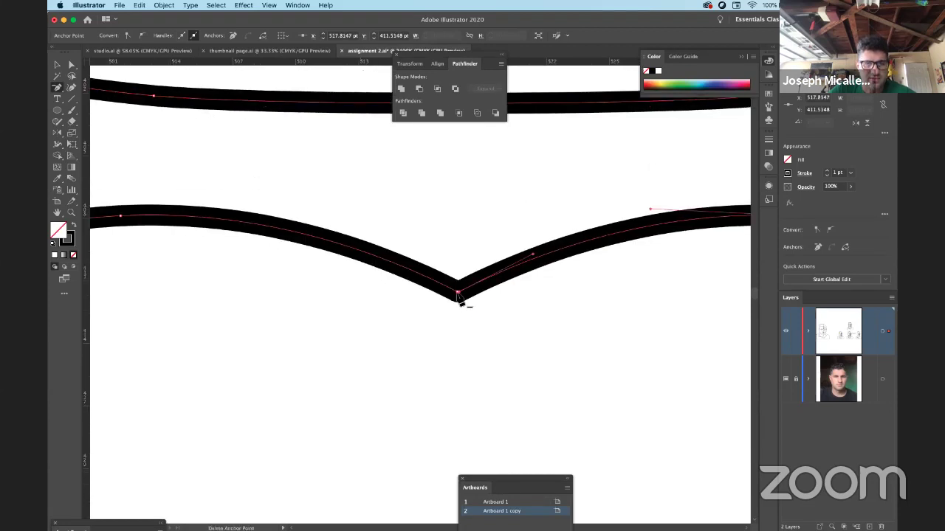
super+click(458, 292)
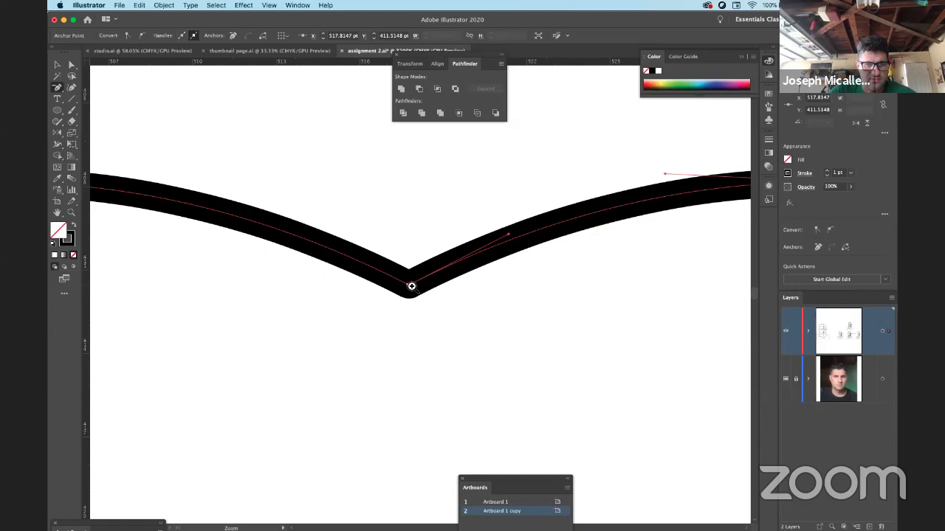
super+click(411, 285)
super+click(409, 287)
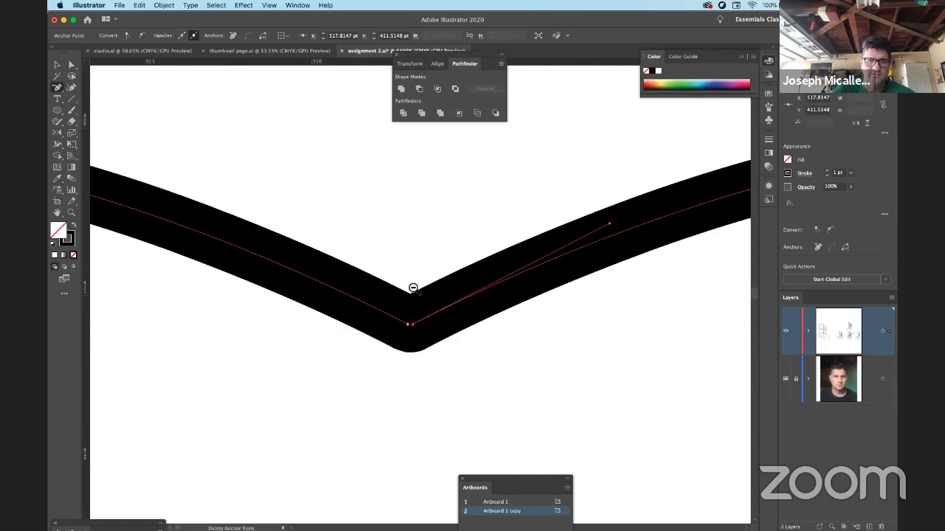
alt+super+click(409, 268)
alt+super+click(409, 267)
alt+super+click(410, 267)
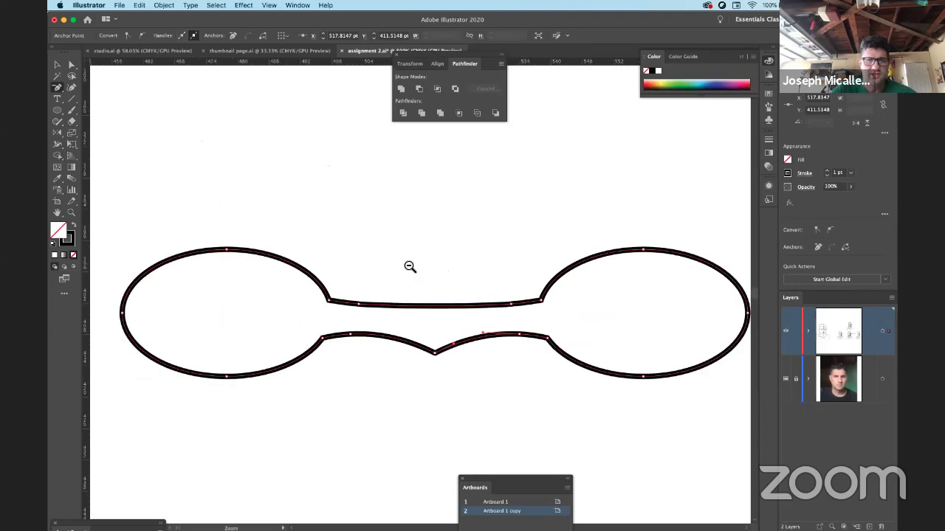
Select the goggle outline and give it a black fill from the control bar's Fill swatches.
click(58, 68)
click(288, 214)
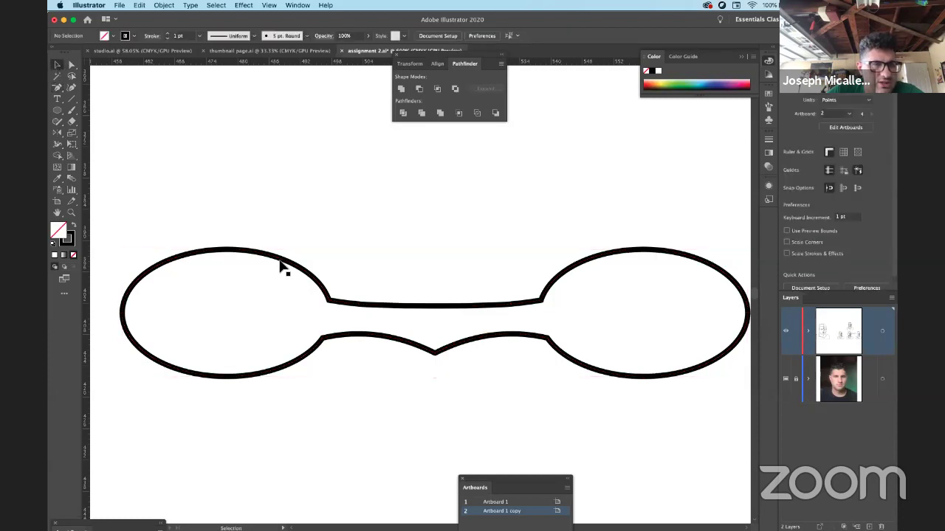
click(280, 264)
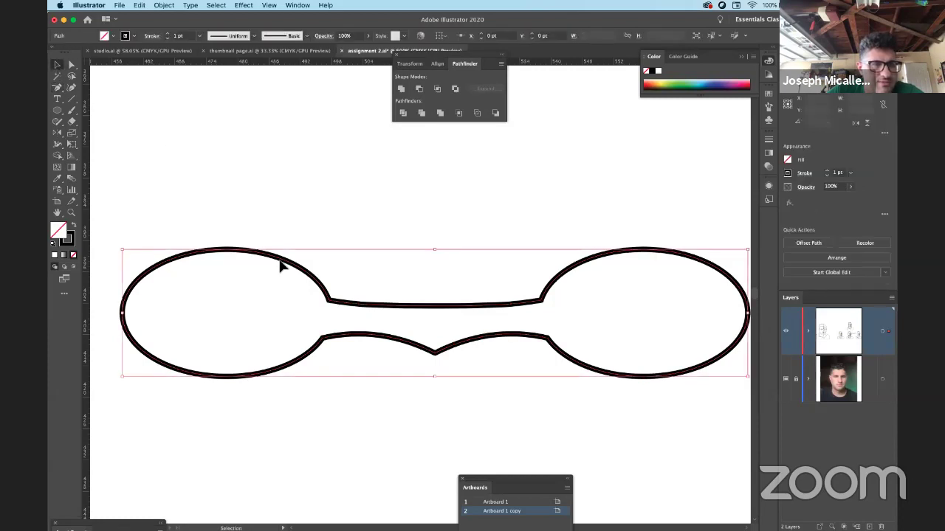
click(112, 37)
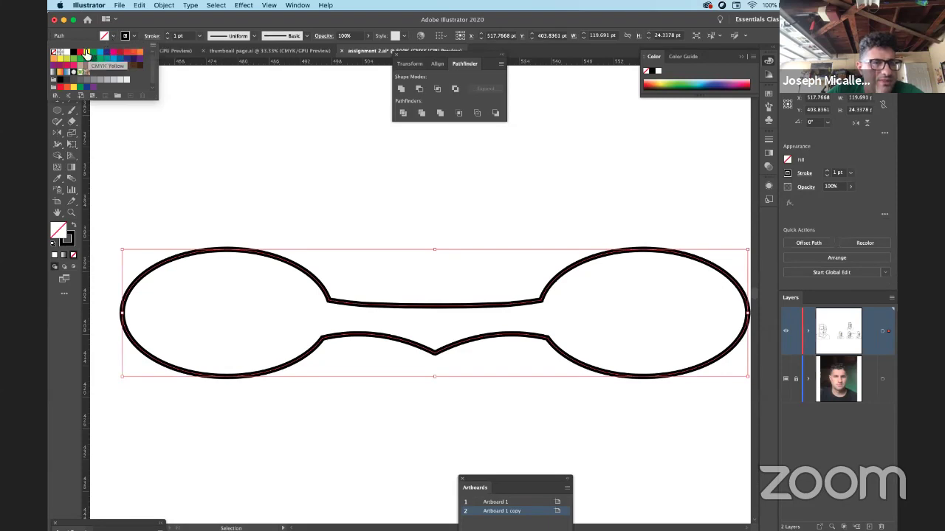
click(73, 51)
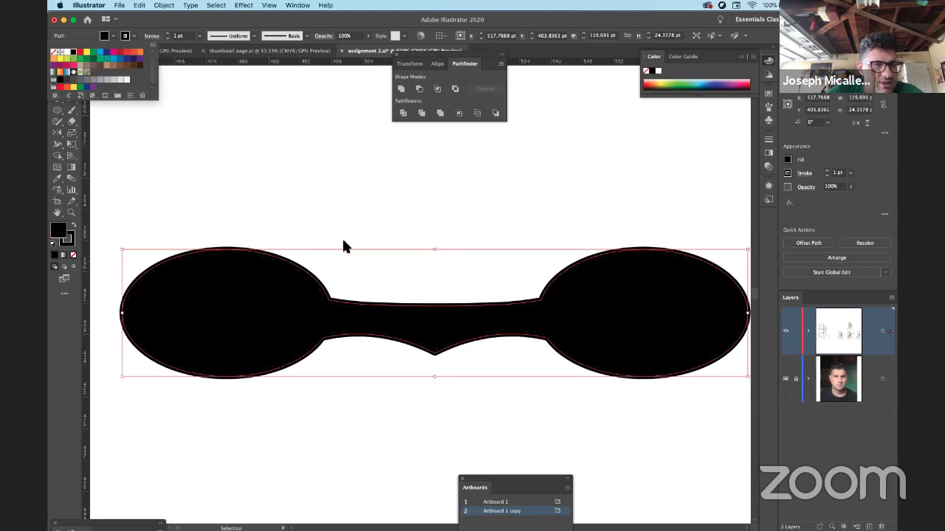
click(218, 129)
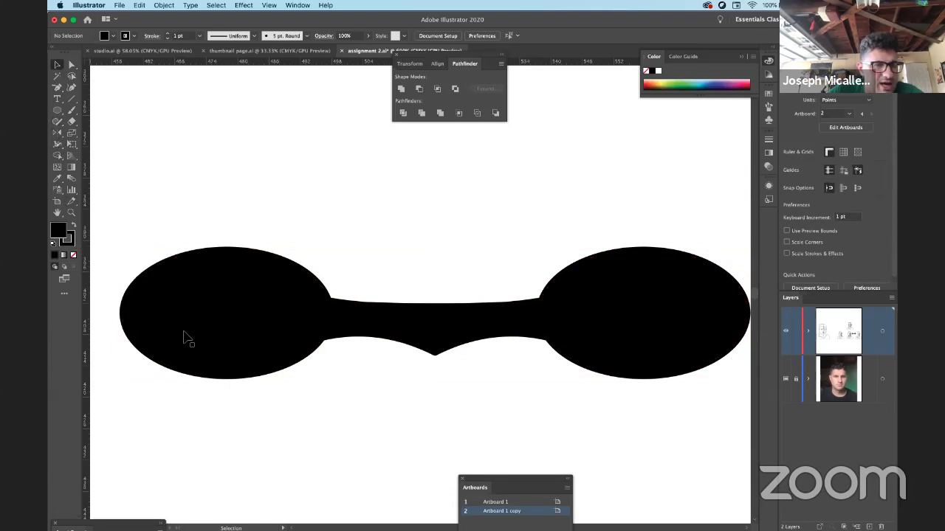
click(59, 111)
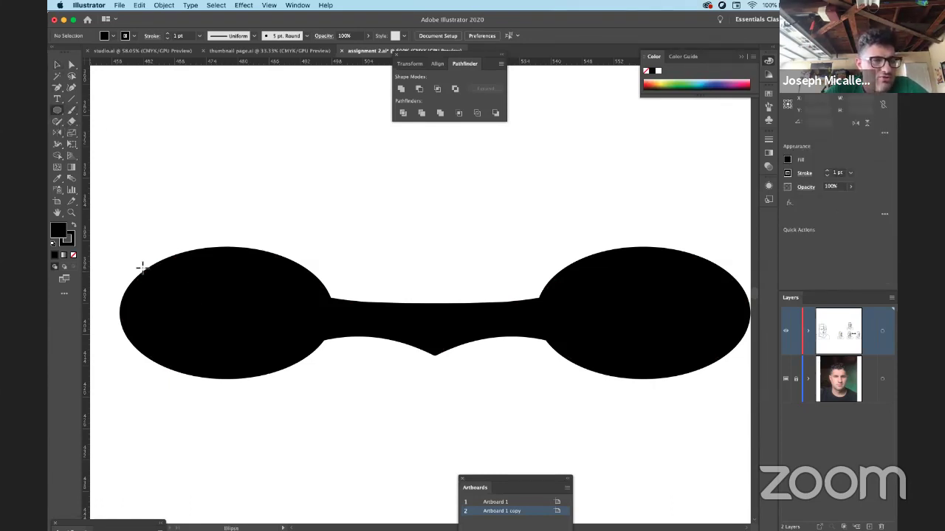
Draw an oval filled pink F48CA9 inside the left black lens.
drag(147, 272, 313, 365)
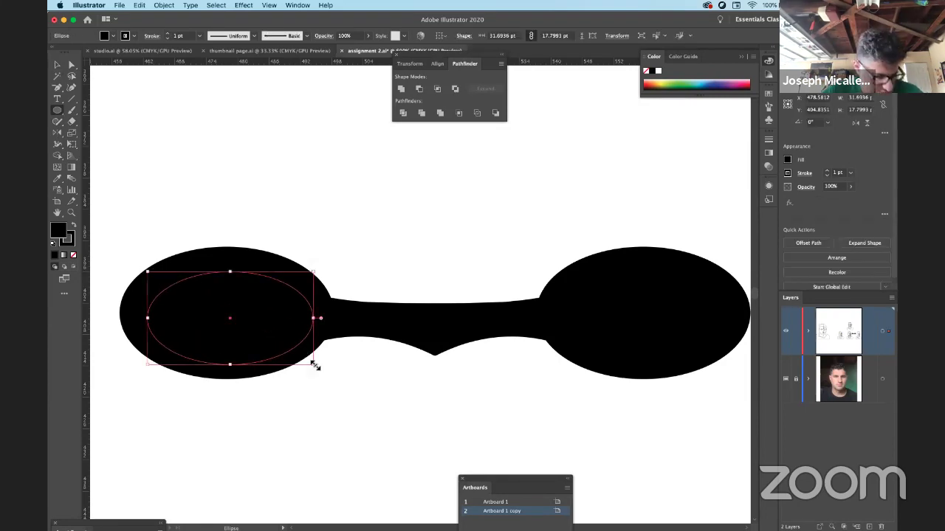
key(super+shift+a)
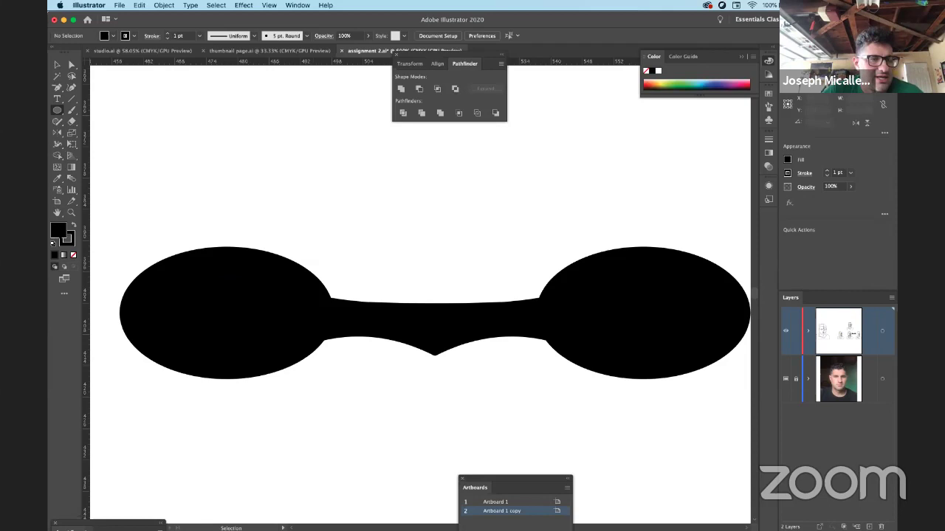
double_click(57, 231)
click(106, 89)
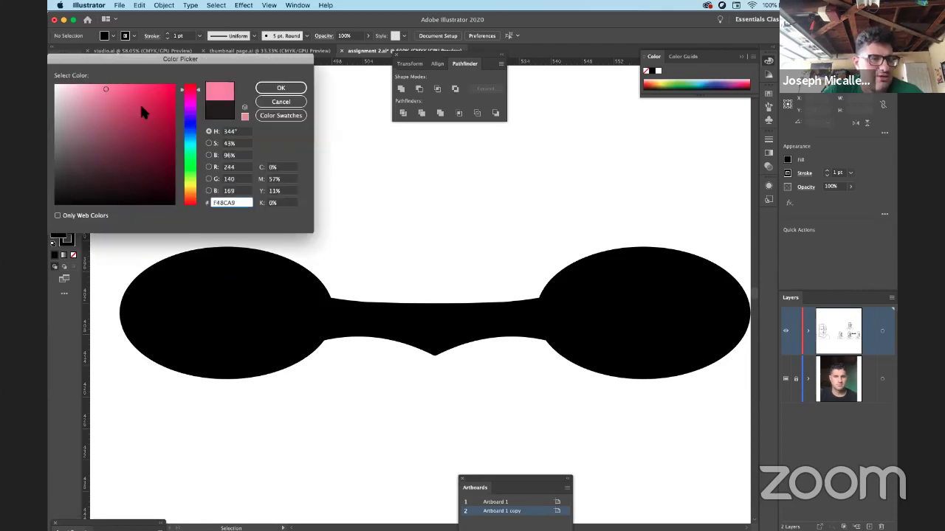
key(Return)
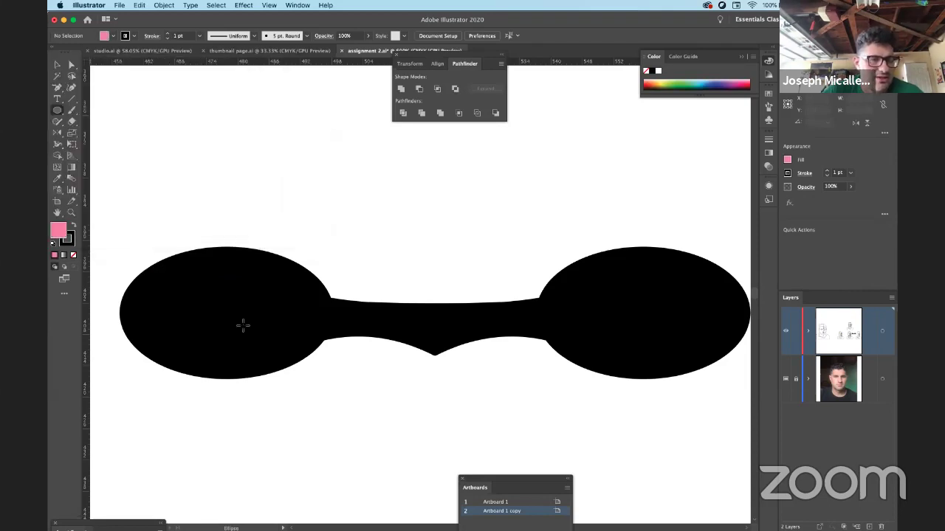
drag(243, 325, 309, 363)
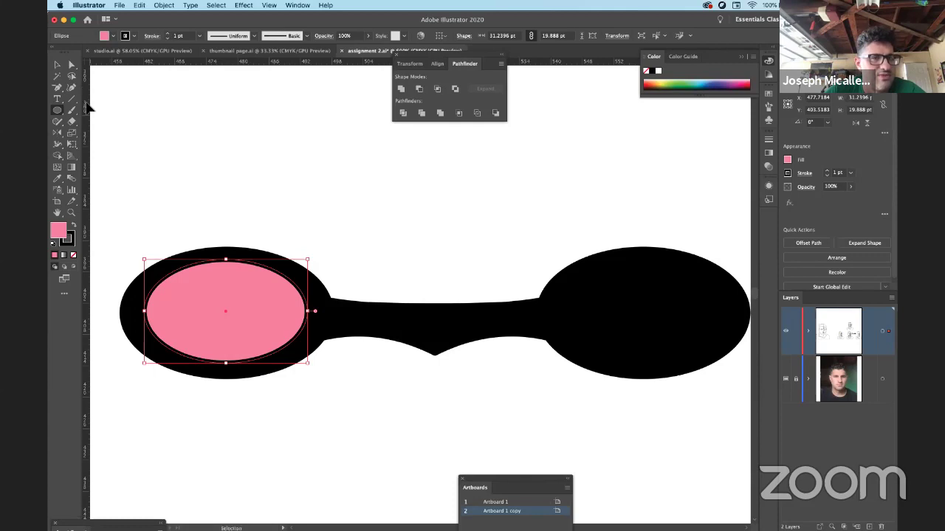
mouse_move(87, 109)
mouse_down()
mouse_move(145, 127)
mouse_move(87, 124)
mouse_up()
scroll(90, 124, left, 5)
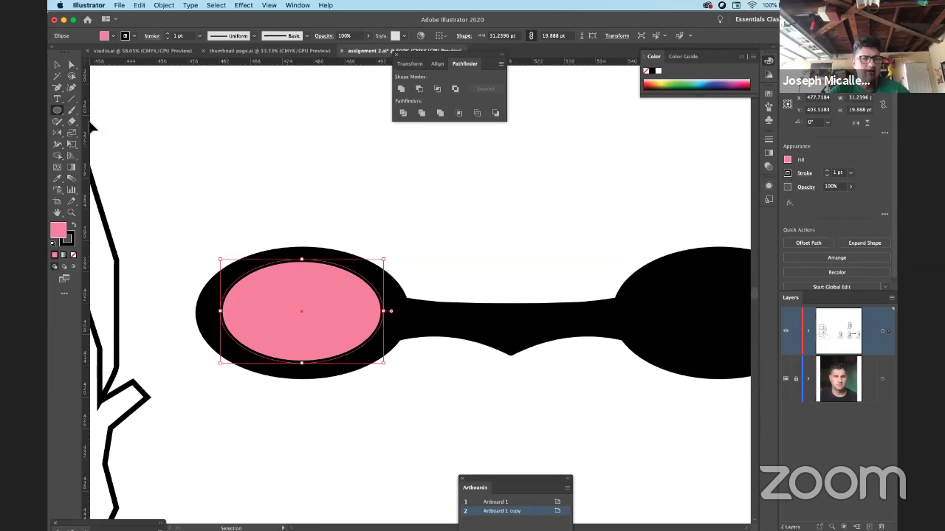
Place a vertical guide from the ruler at the centre notch of the goggle bridge.
key(super+r)
key(super+r)
key(super+r)
key(super+r)
key(super+r)
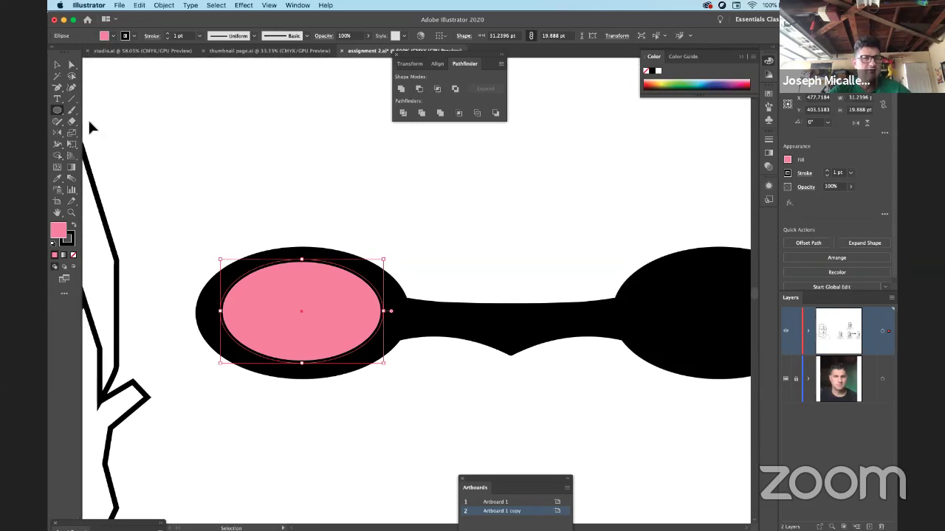
key(super+r)
key(super+r)
key(super+r)
key(super+r)
key(super+r)
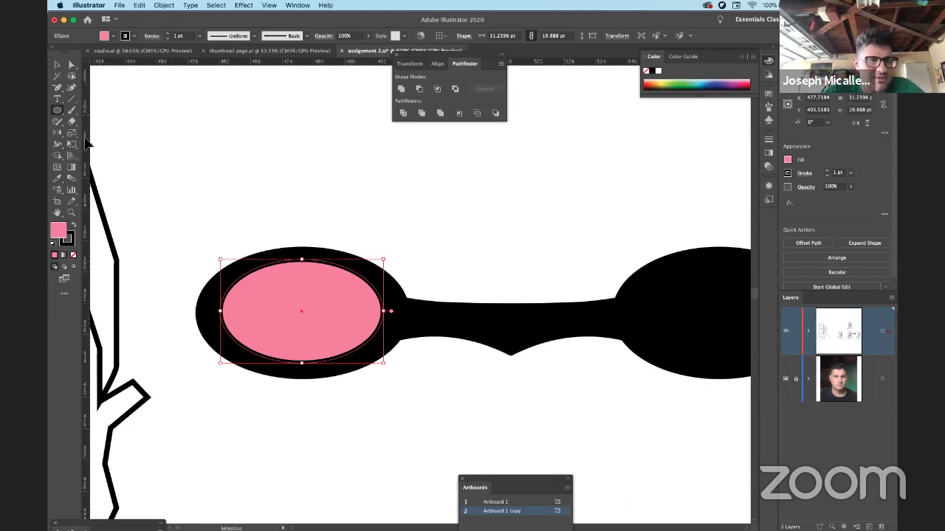
click(87, 144)
drag(106, 146, 513, 359)
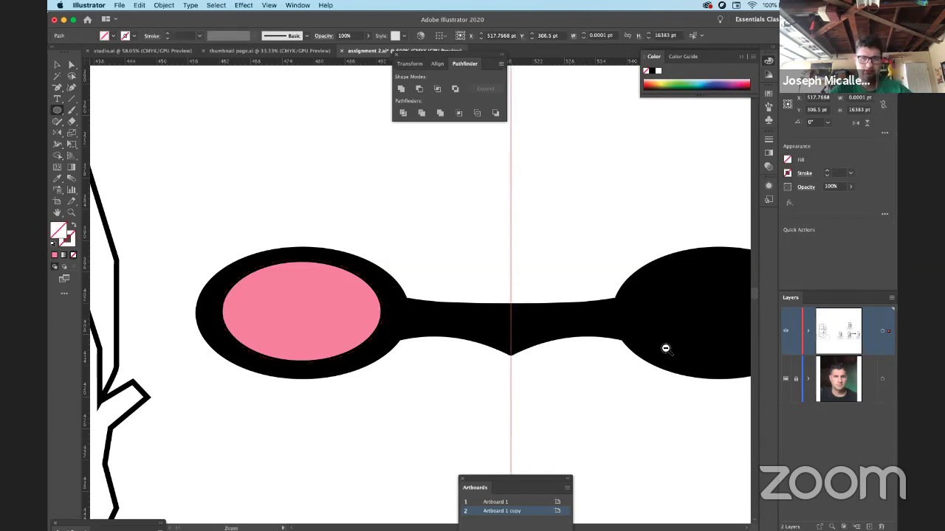
Reflect a copy of the pink oval across the guide into the right lens.
key(super+minus)
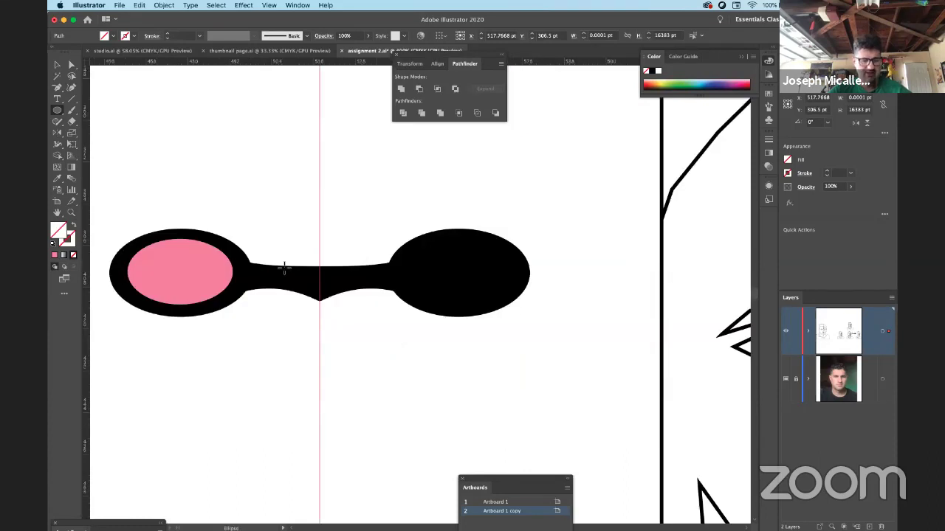
key(v)
click(209, 269)
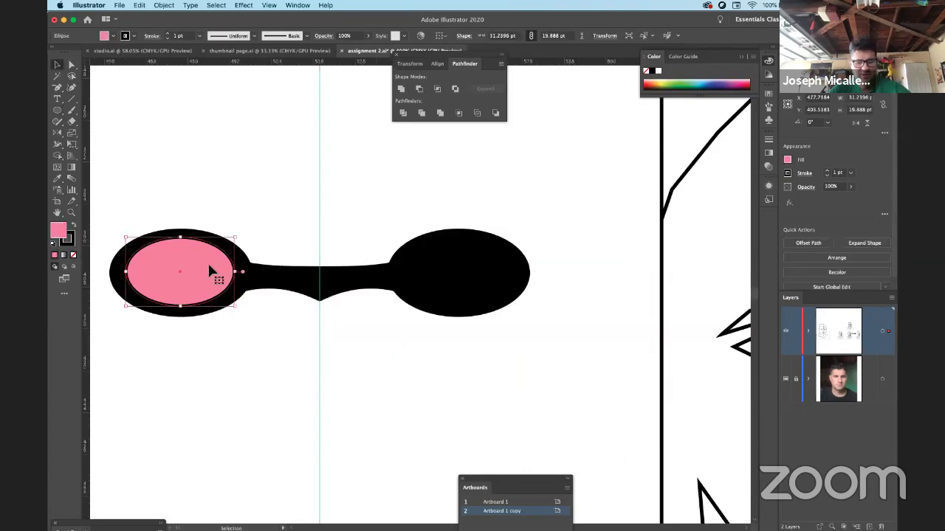
key(o)
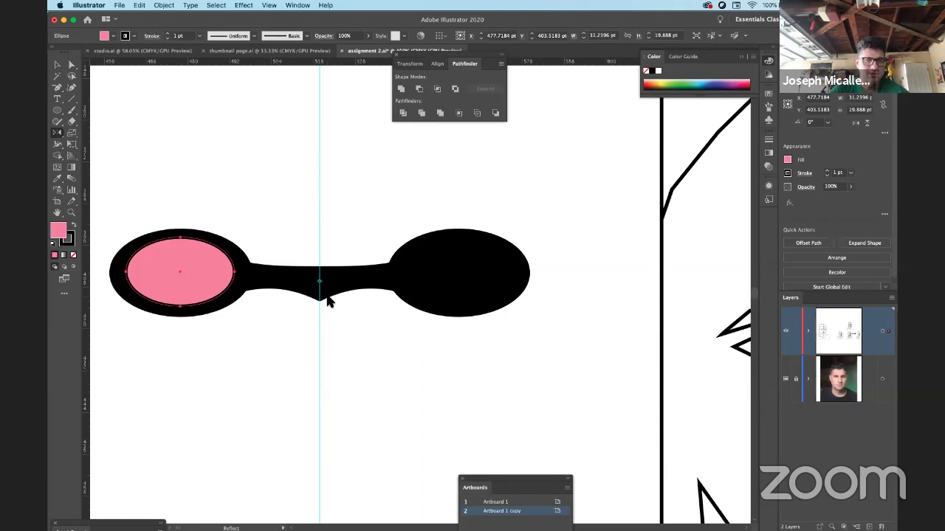
drag(329, 300, 229, 375)
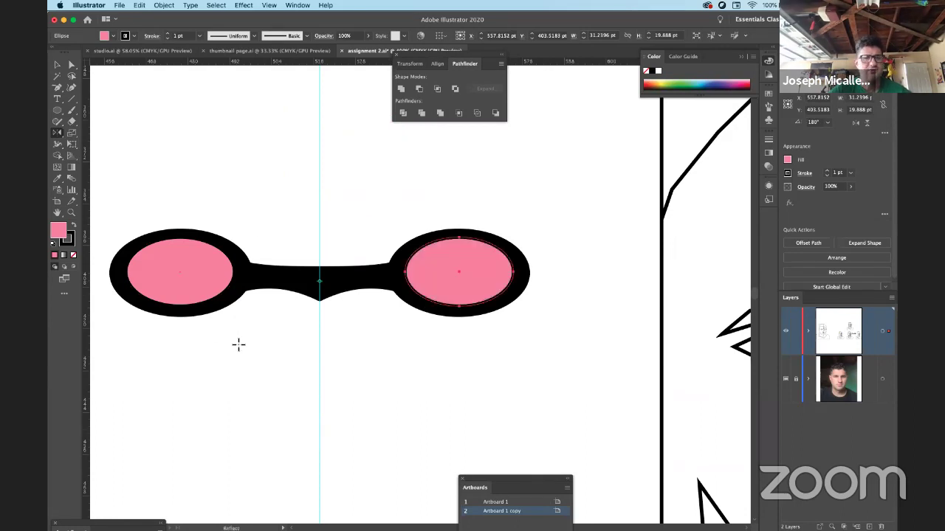
Cut the left pink oval out of the black frame as a compound-path hole.
click(57, 65)
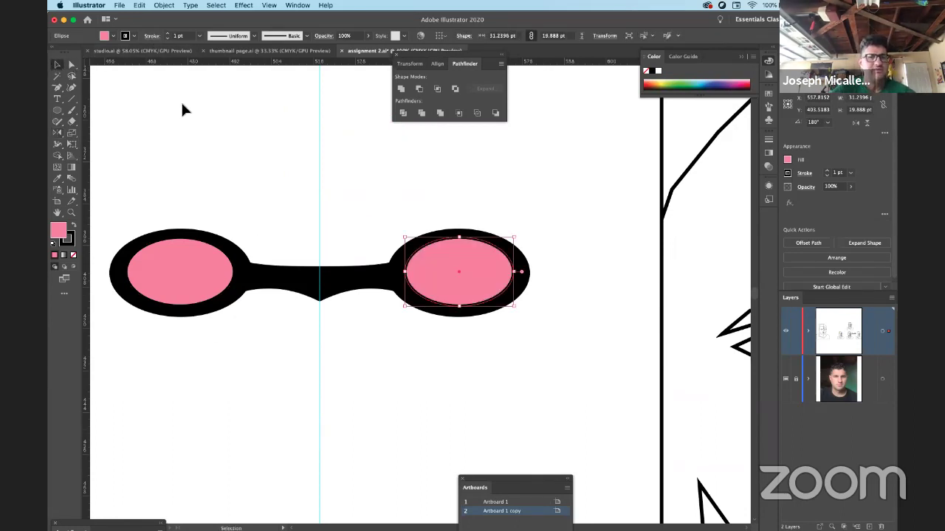
click(167, 130)
click(196, 267)
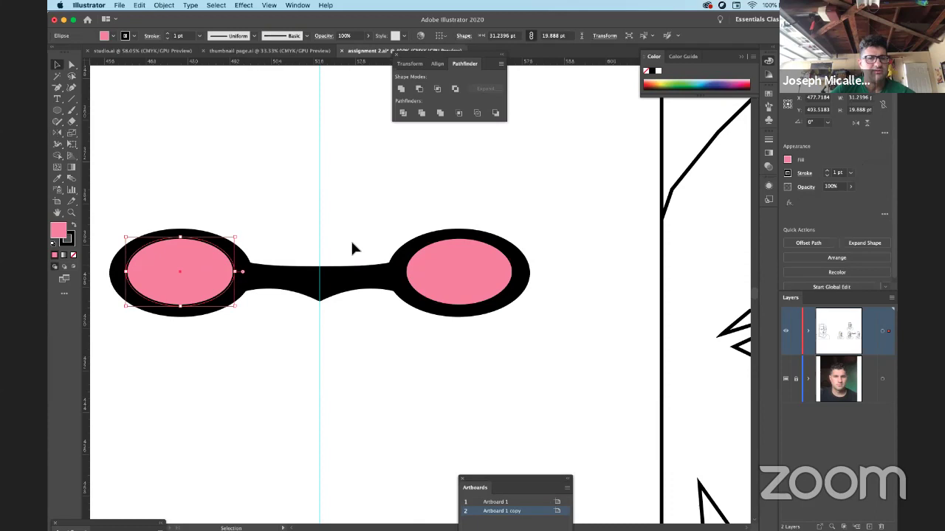
click(285, 253)
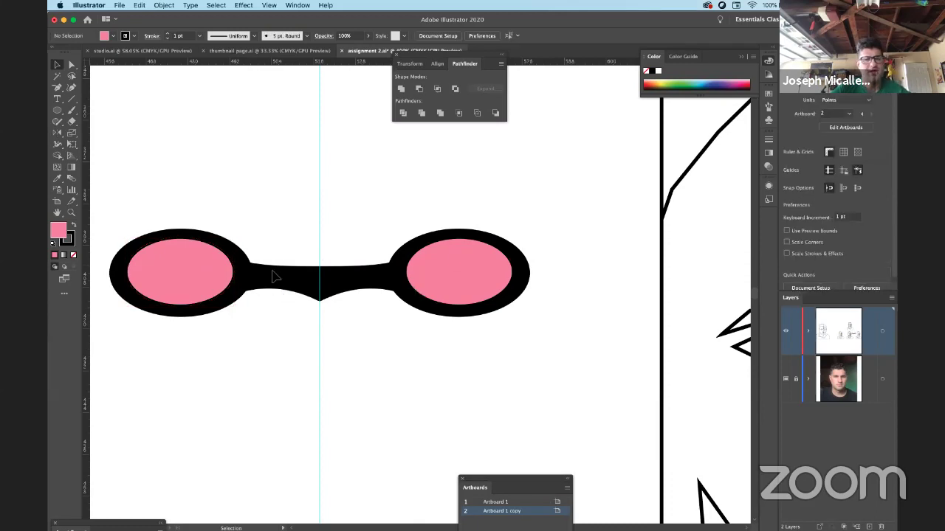
click(247, 270)
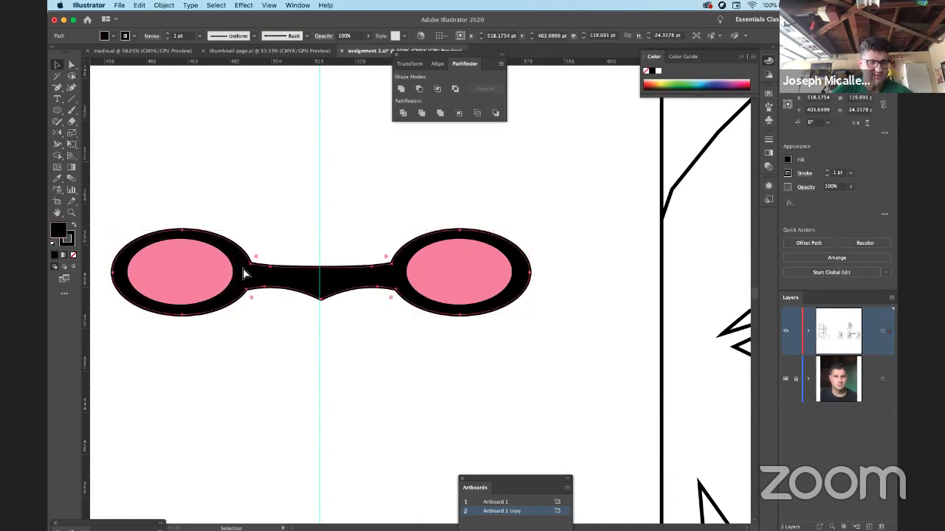
click(256, 223)
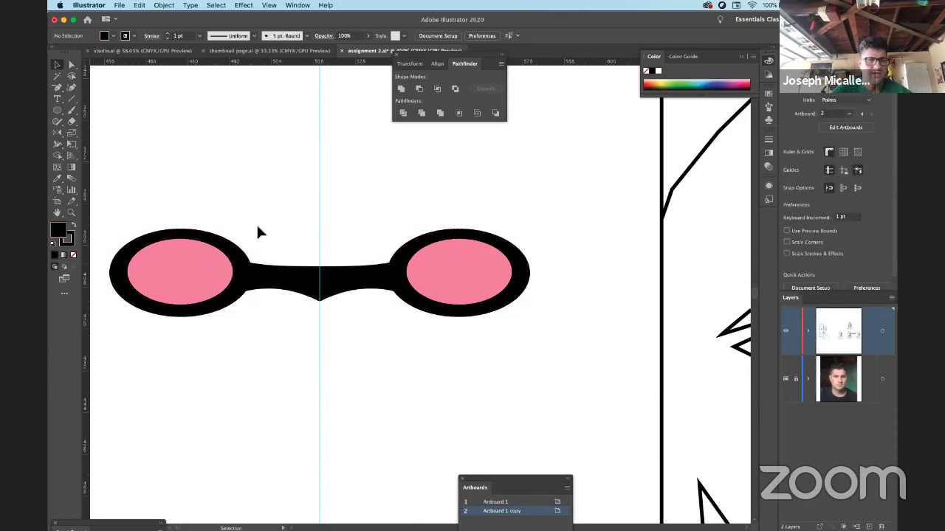
click(211, 268)
shift+click(289, 285)
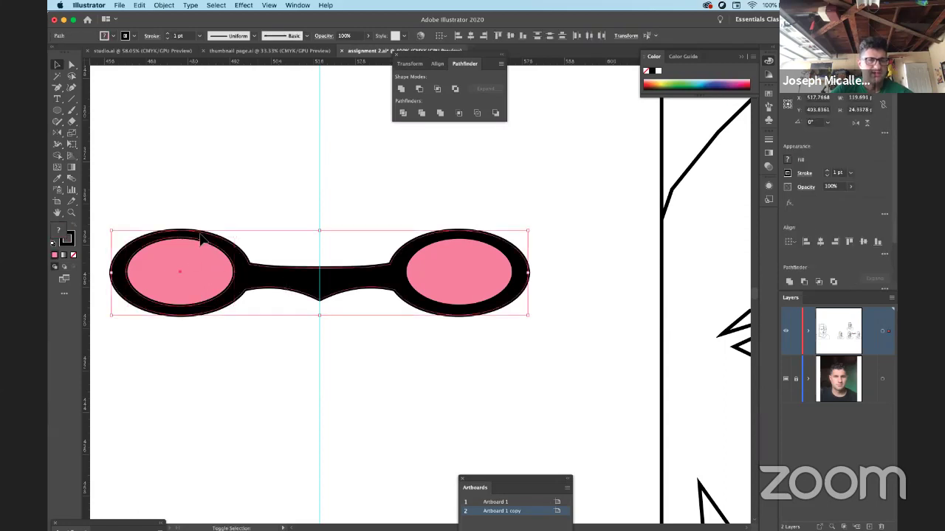
click(173, 5)
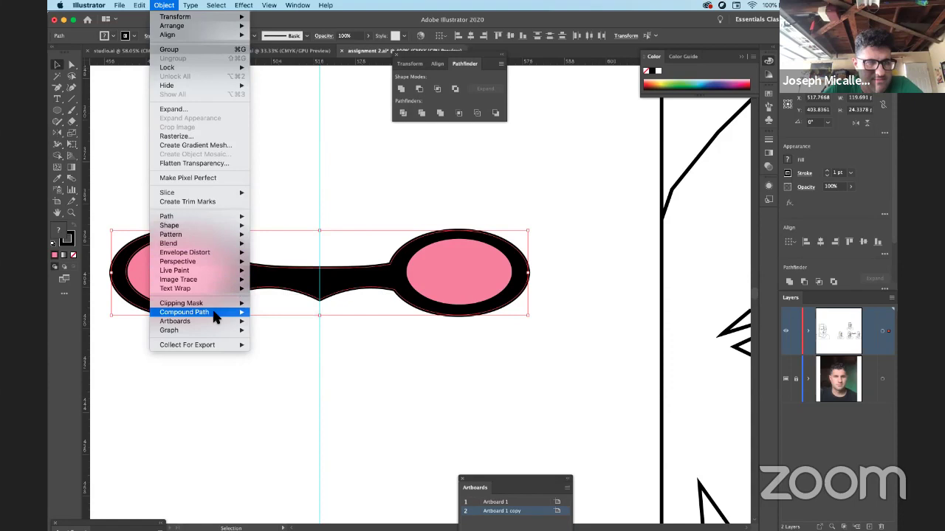
mouse_move(215, 316)
click(265, 312)
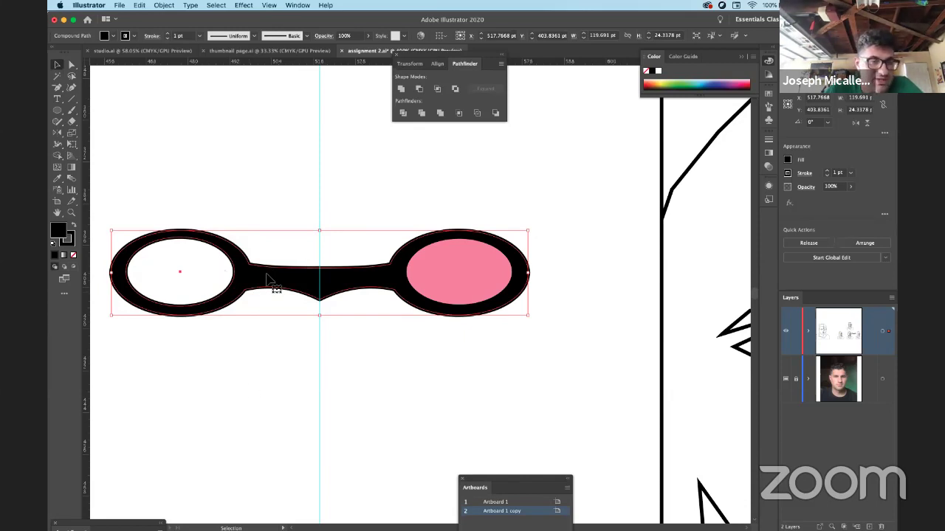
Cut the right pink oval out of the frame as a second hole with Cmd+8.
click(502, 203)
click(485, 270)
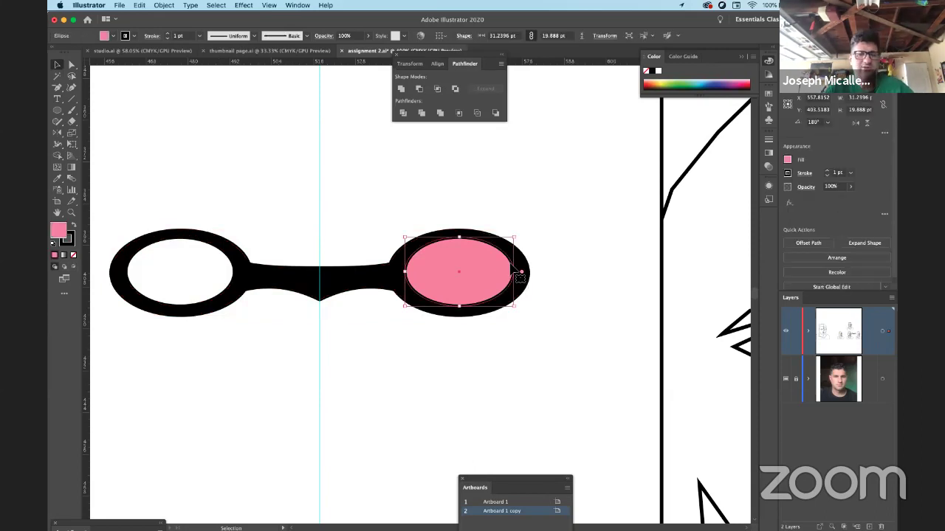
shift+click(389, 288)
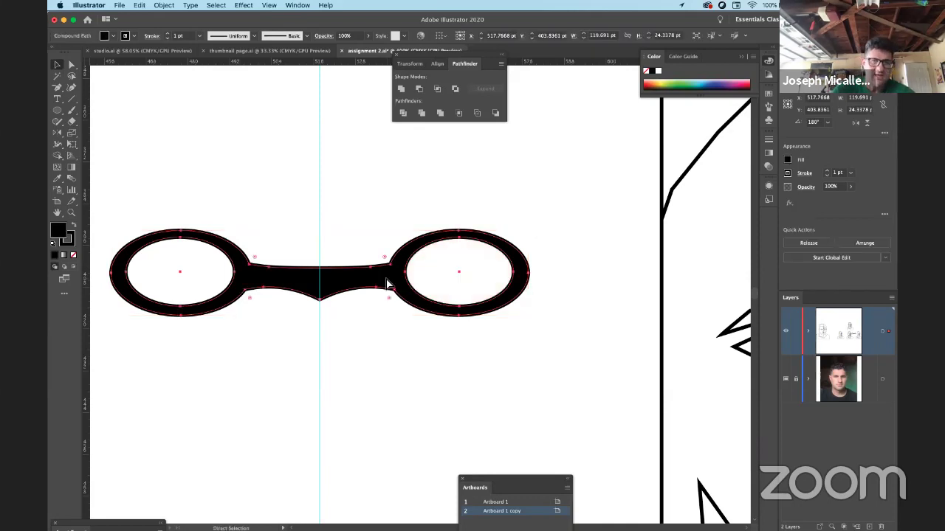
key(super+8)
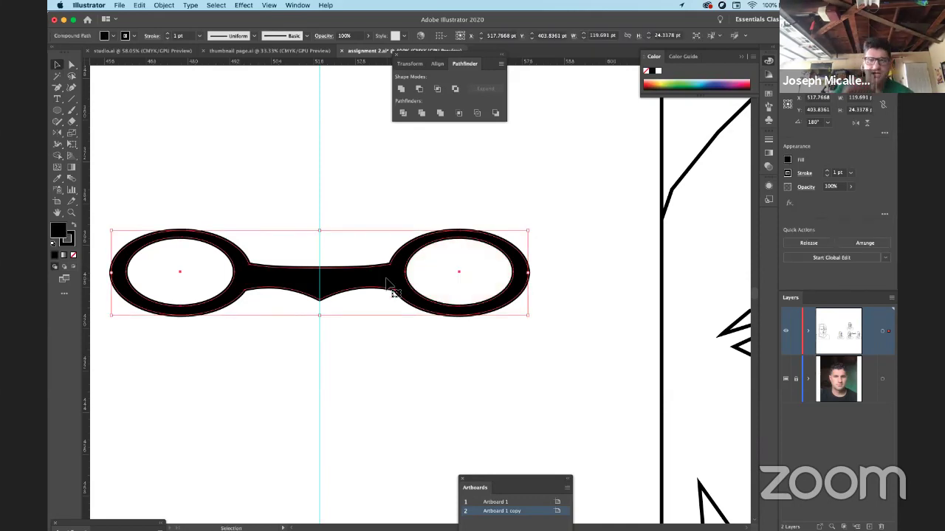
key(super+alt+space)
Zoom out and move the goggles over the left face's eyes.
click(359, 329)
click(367, 329)
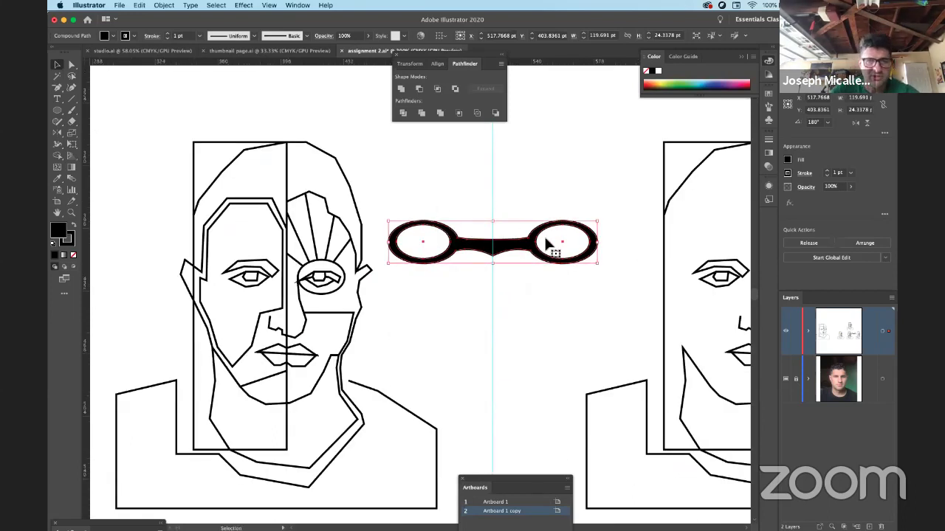
click(521, 312)
click(508, 259)
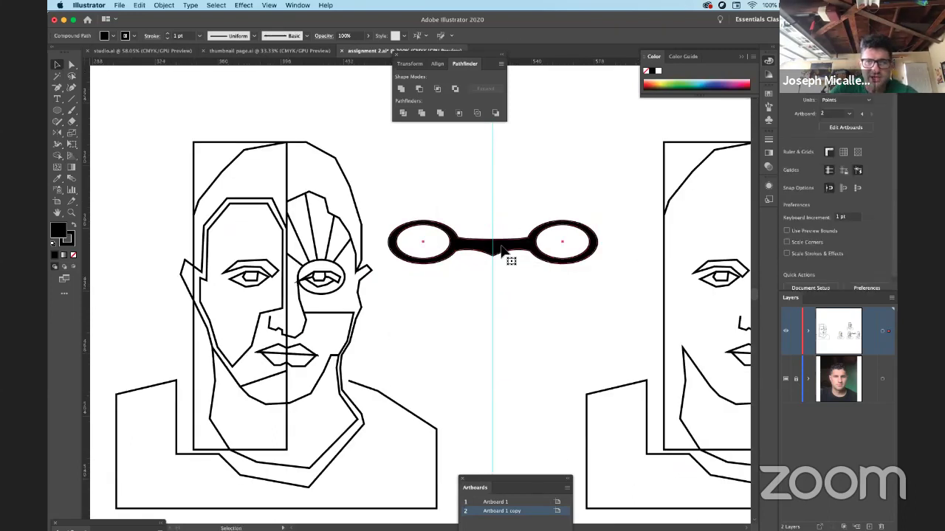
drag(503, 253, 330, 282)
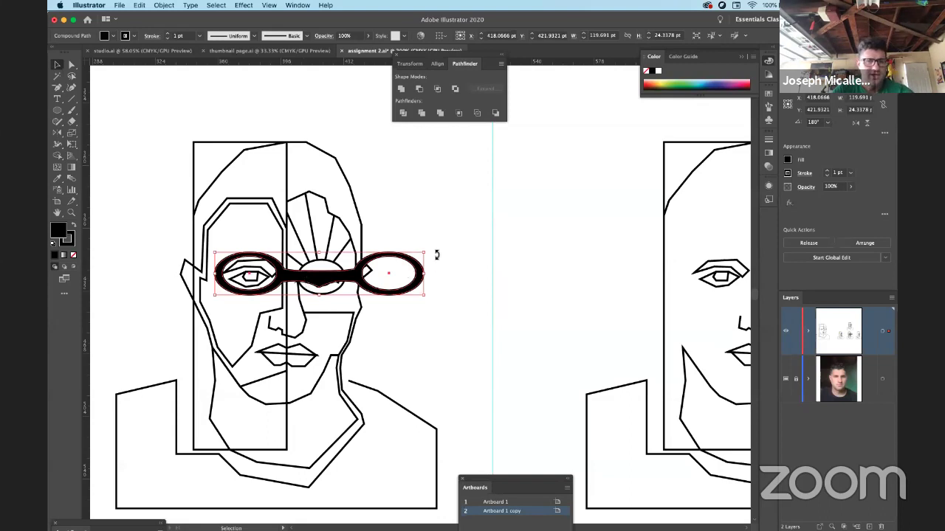
Narrow the goggles from both sides and nudge them 2 pt right to fit the eyes.
drag(427, 275, 347, 274)
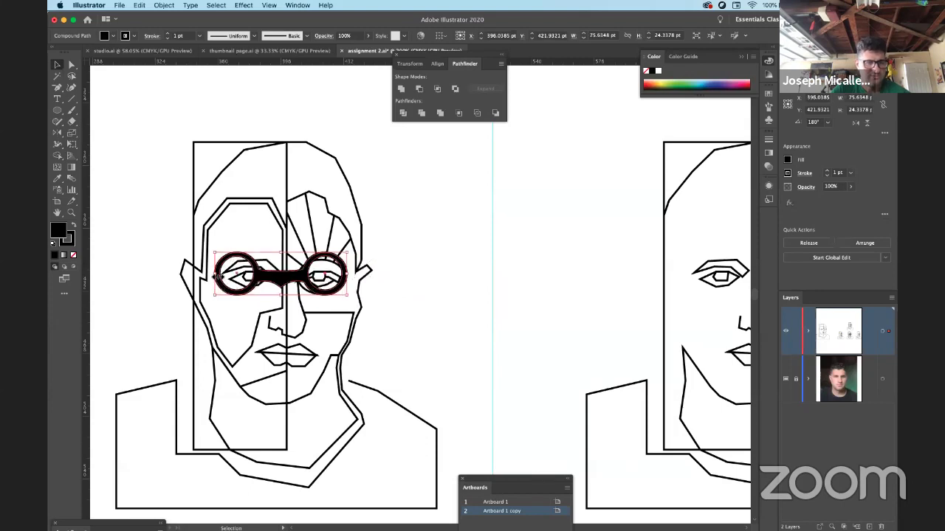
drag(216, 275, 229, 276)
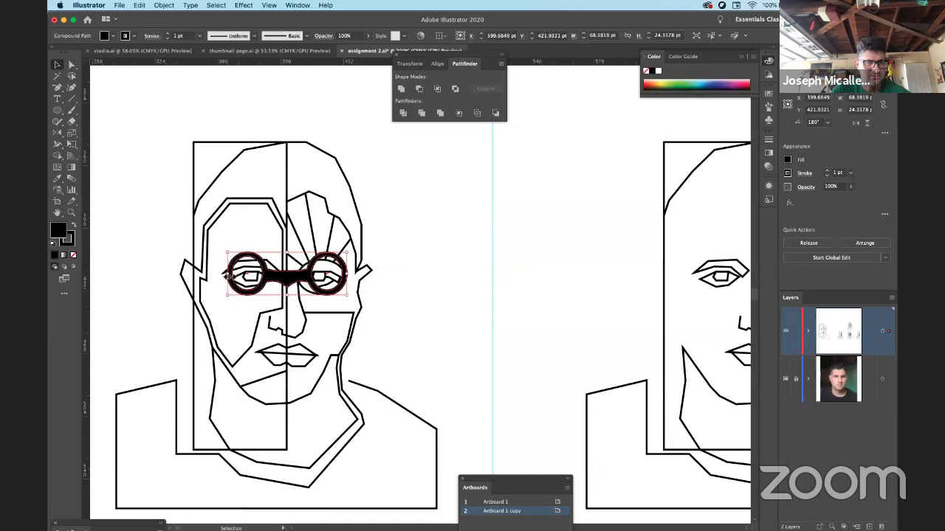
click(426, 280)
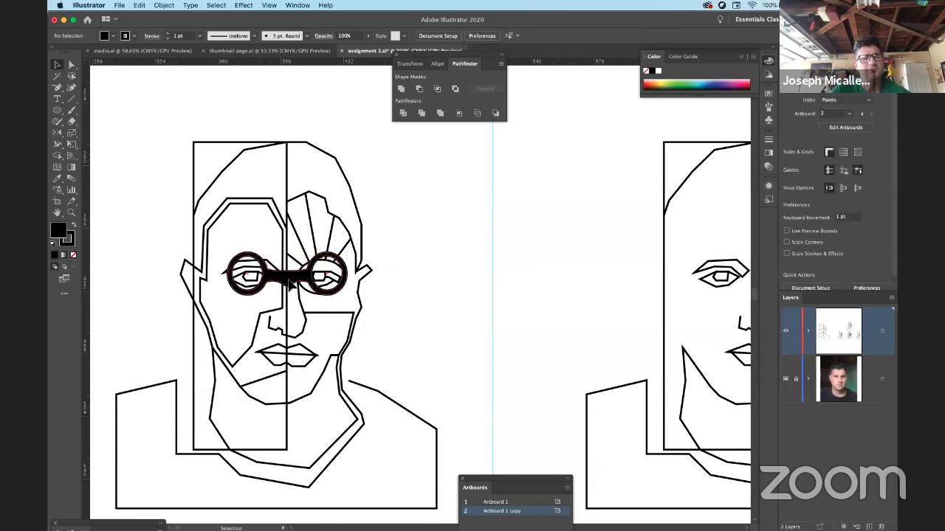
click(289, 284)
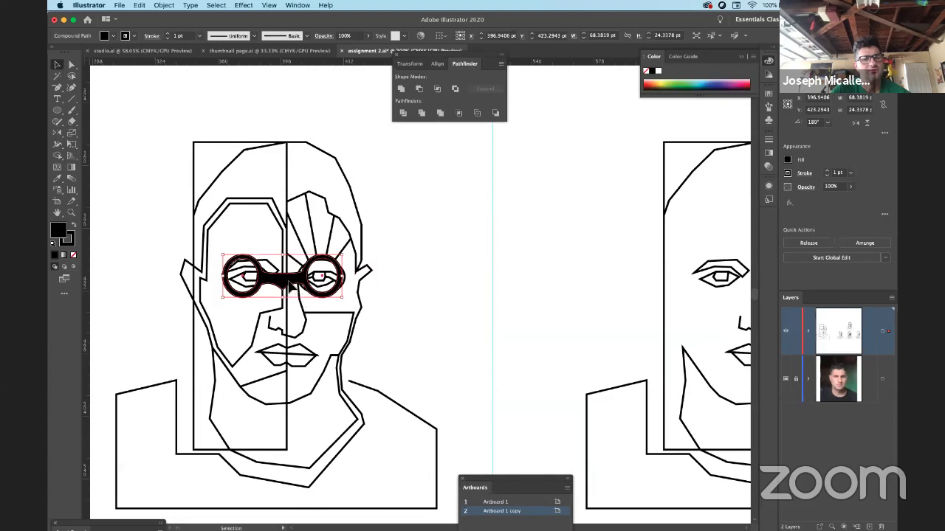
drag(290, 286, 294, 288)
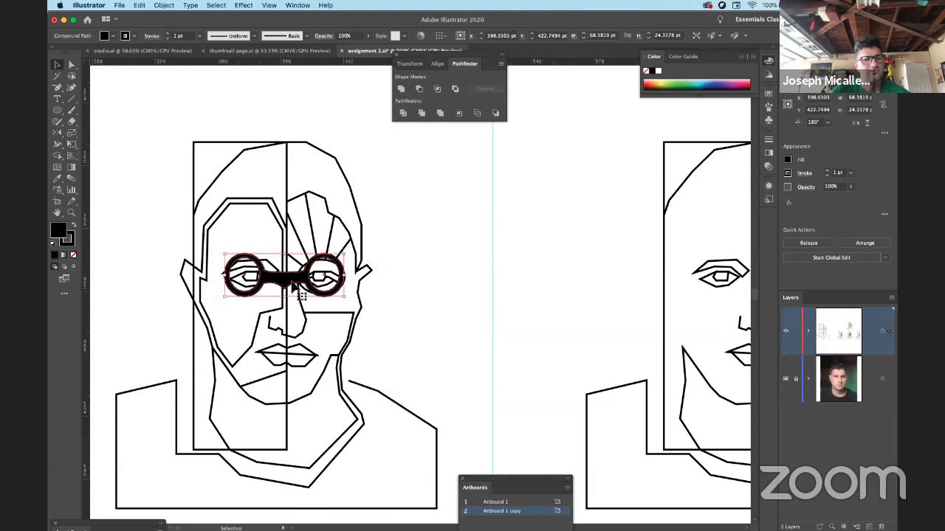
key(Right)
key(Right)
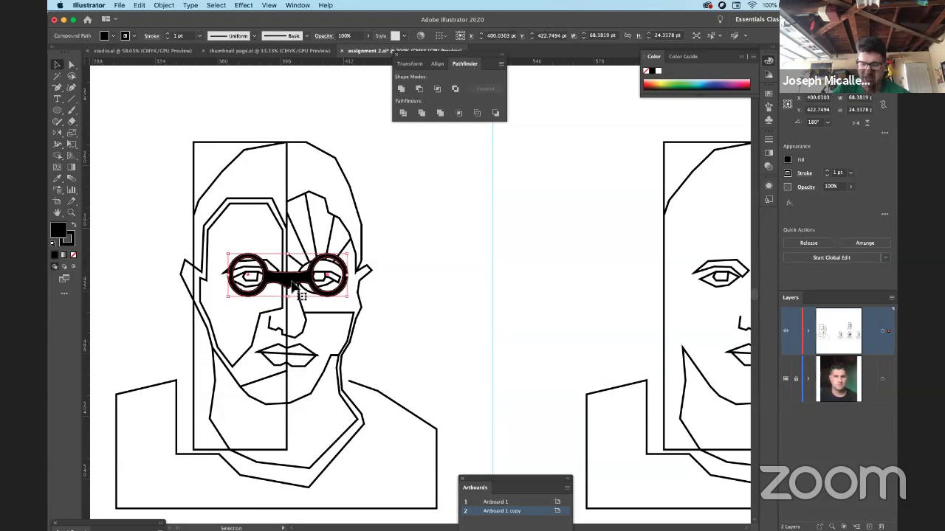
click(436, 293)
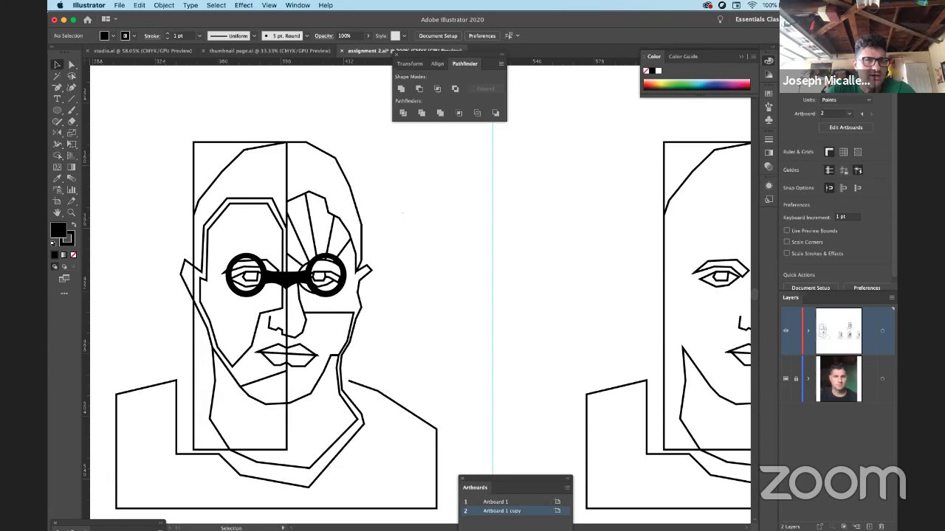
click(164, 5)
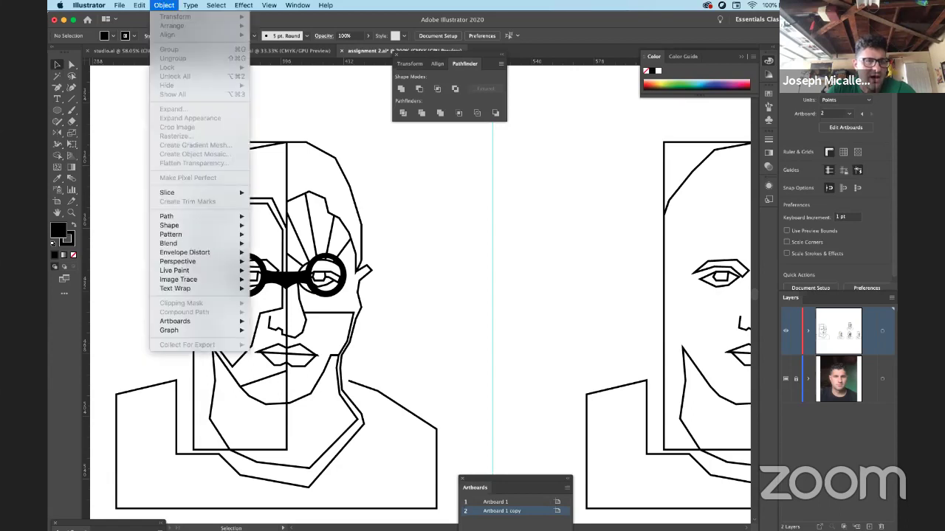